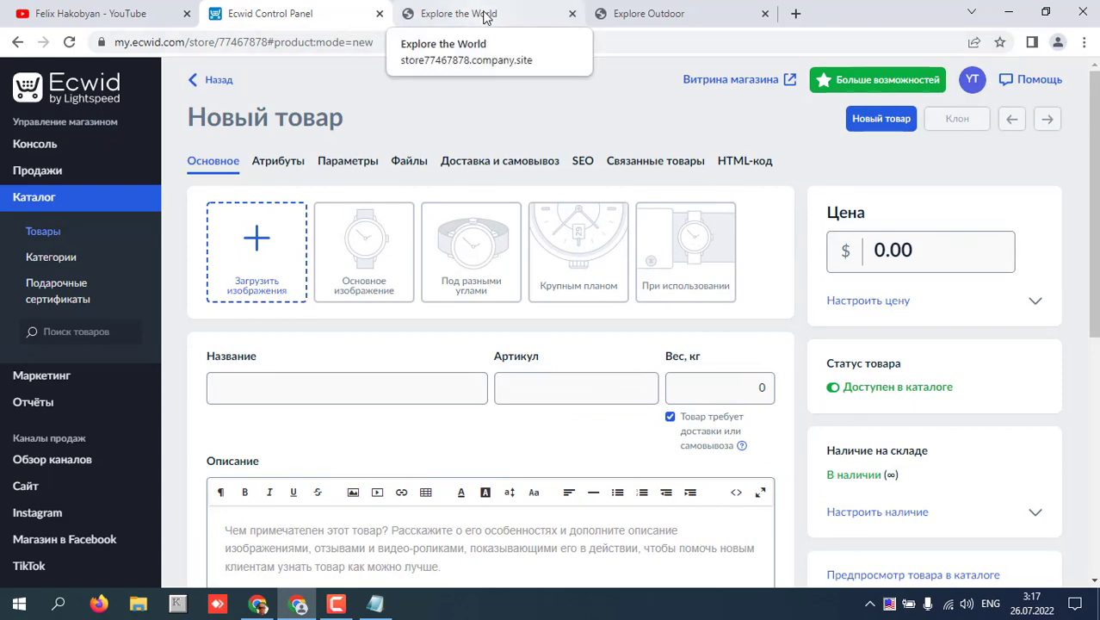
Step: Examine the demo products and their photos on the store's public Explore the World page
click(485, 17)
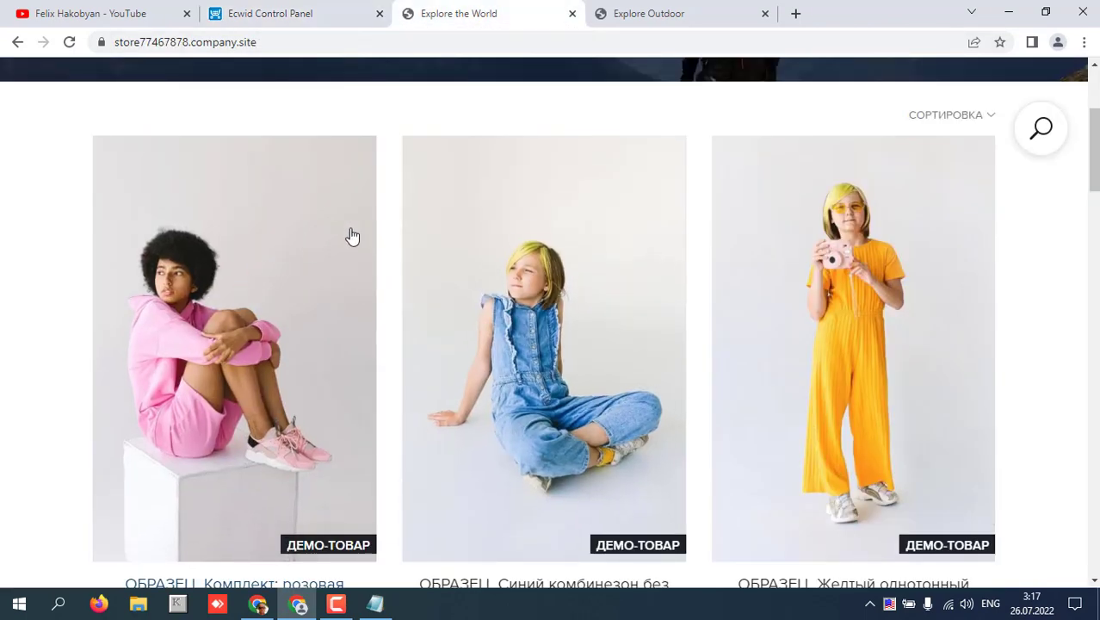
scroll(393, 250, down, 2)
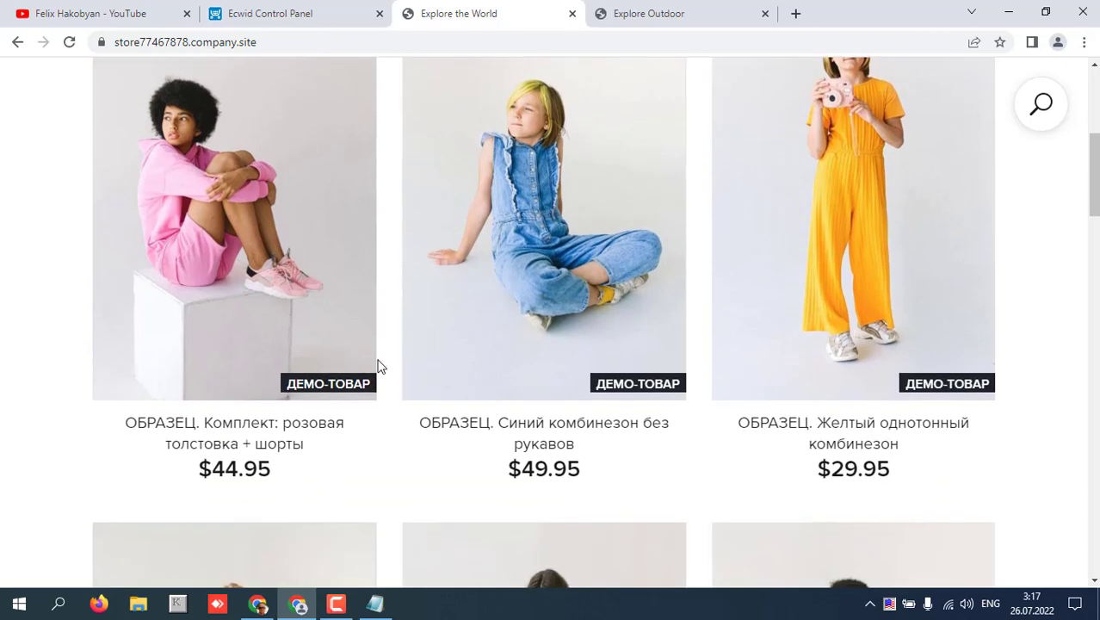
scroll(380, 363, up, 2)
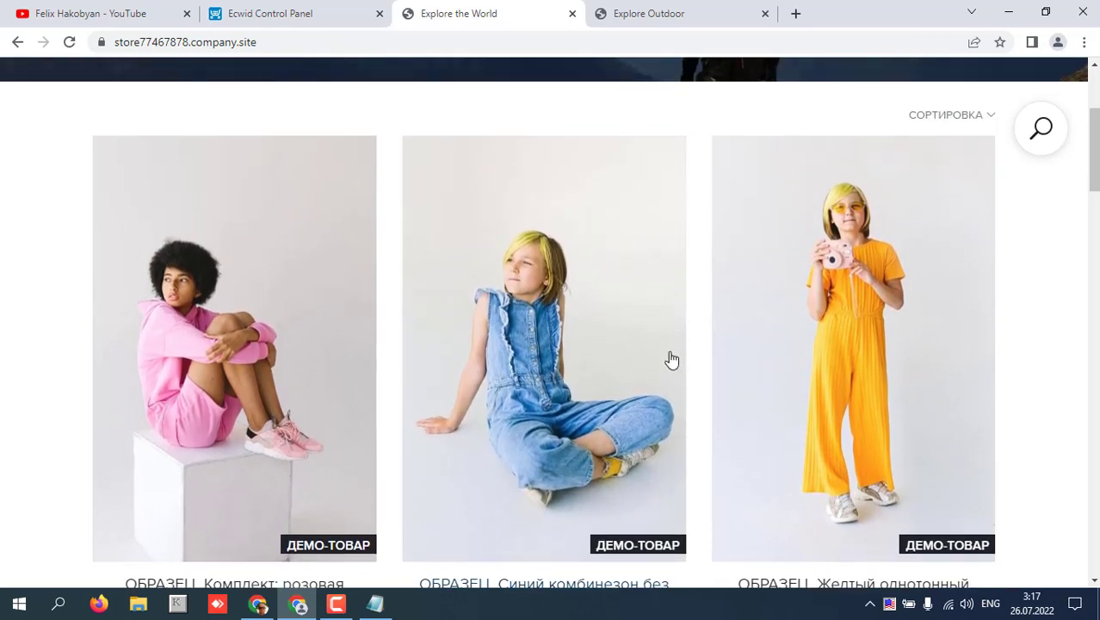
scroll(680, 426, down, 2)
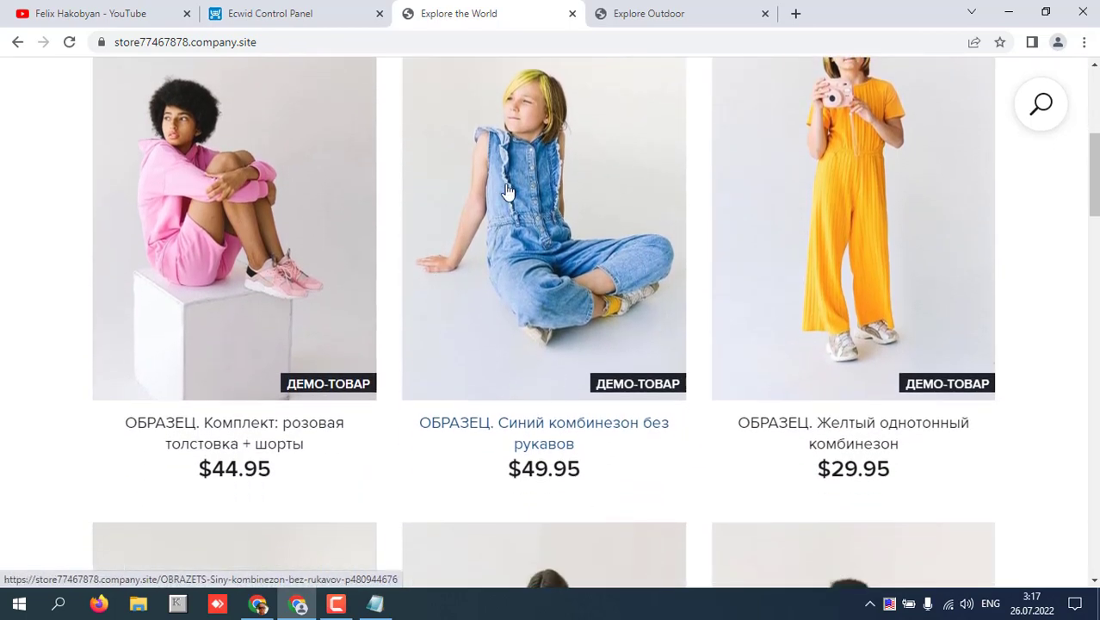
scroll(481, 300, down, 1)
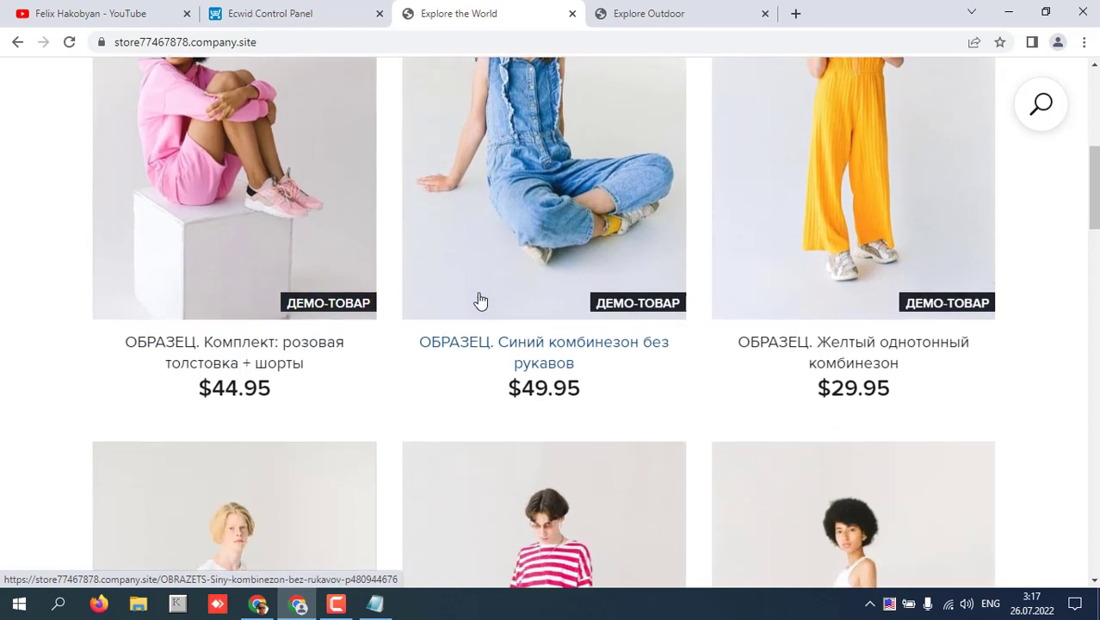
scroll(480, 300, down, 7)
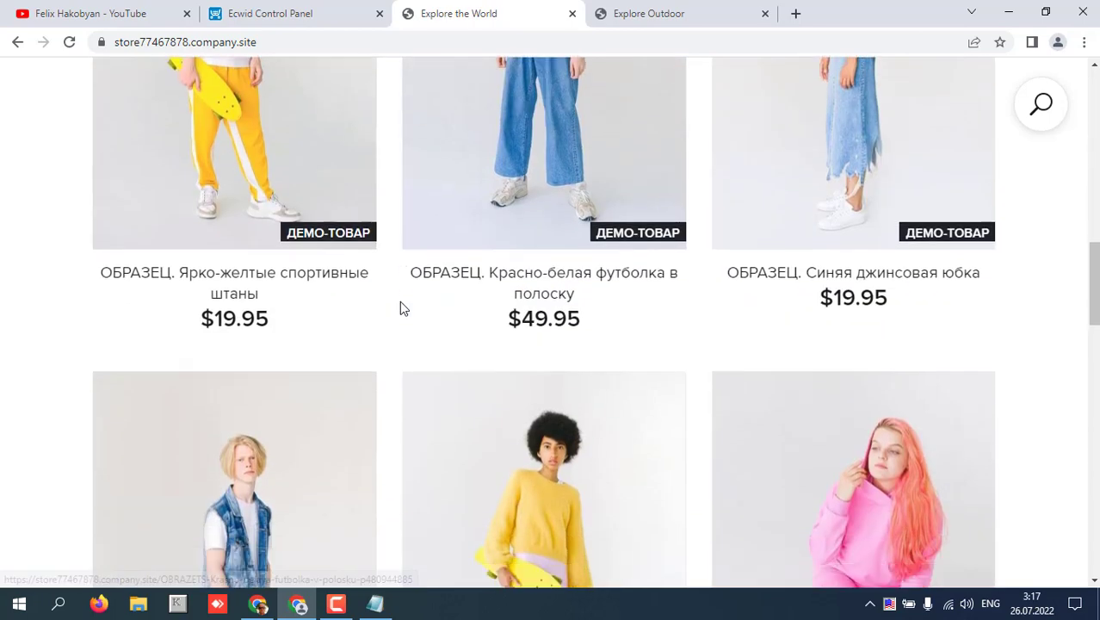
scroll(399, 301, down, 4)
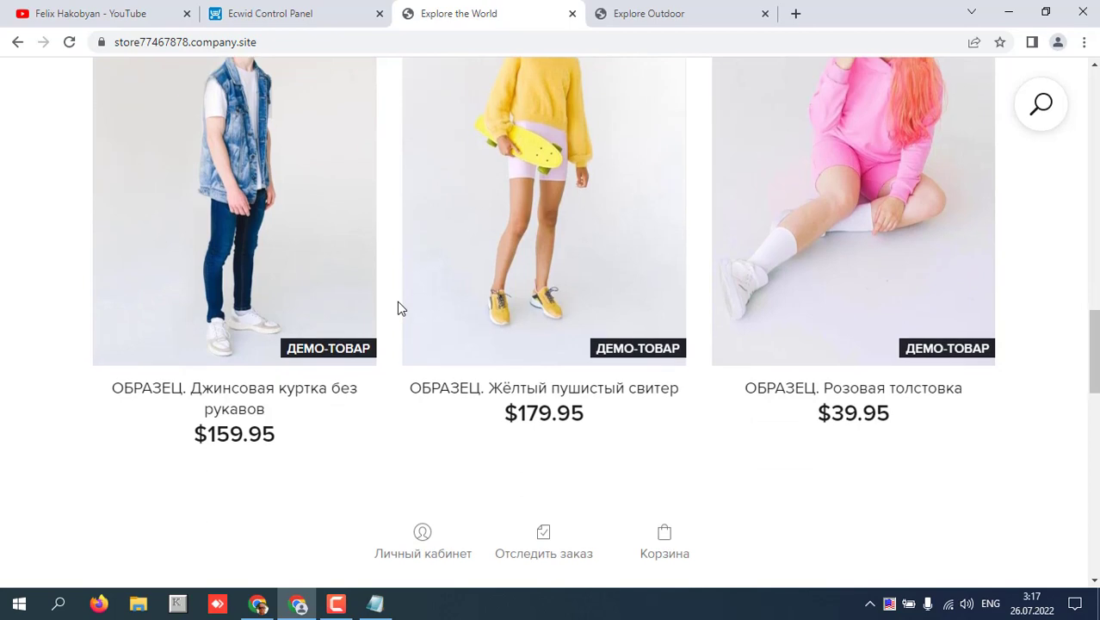
scroll(398, 308, up, 1)
scroll(398, 308, down, 1)
scroll(398, 308, up, 4)
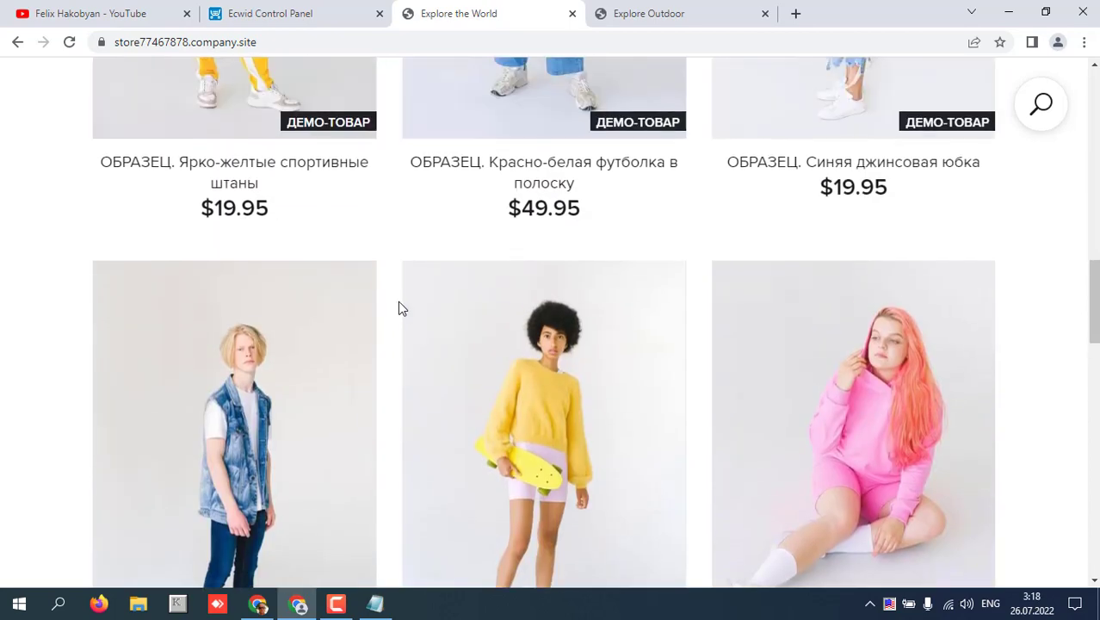
Step: Open the yellow fluffy sweater product's photo in its own browser tab and view it
right_click(551, 420)
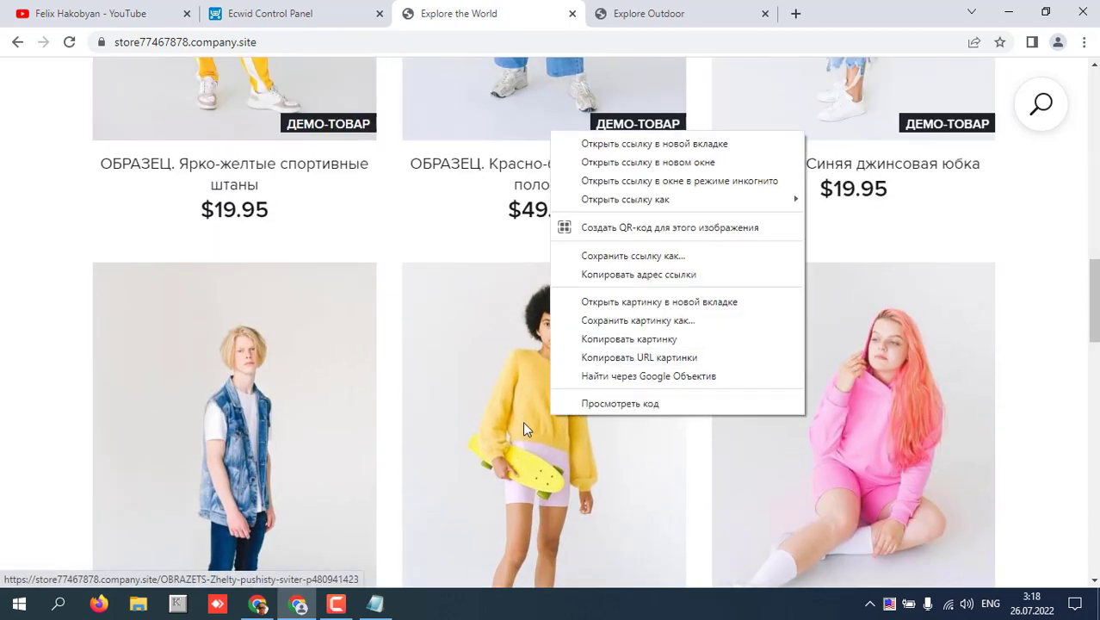
click(641, 302)
click(616, 13)
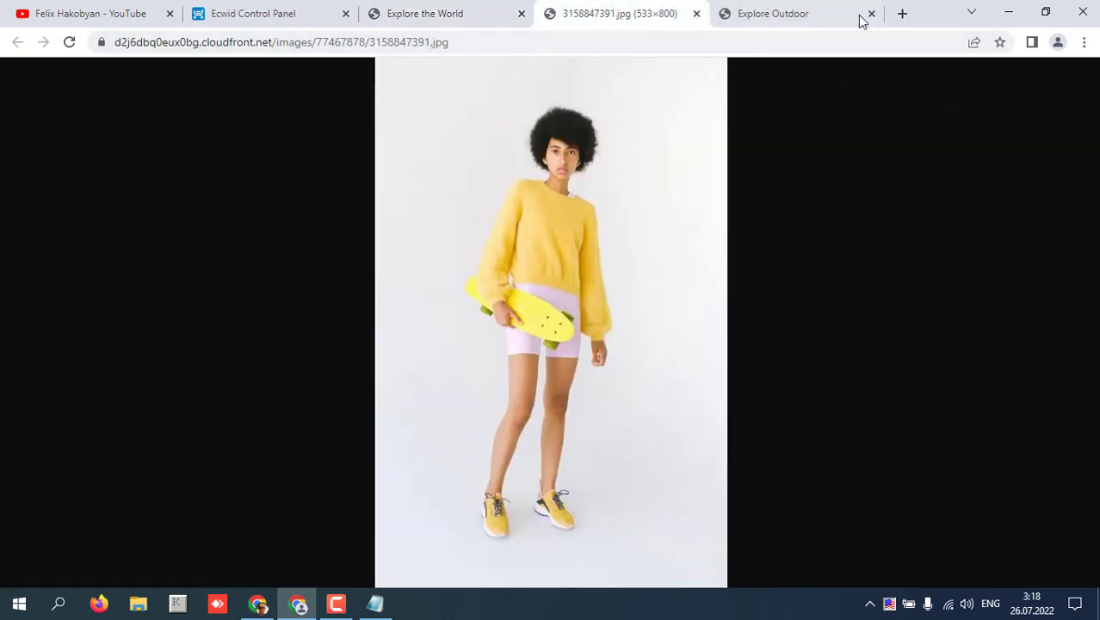
click(1009, 12)
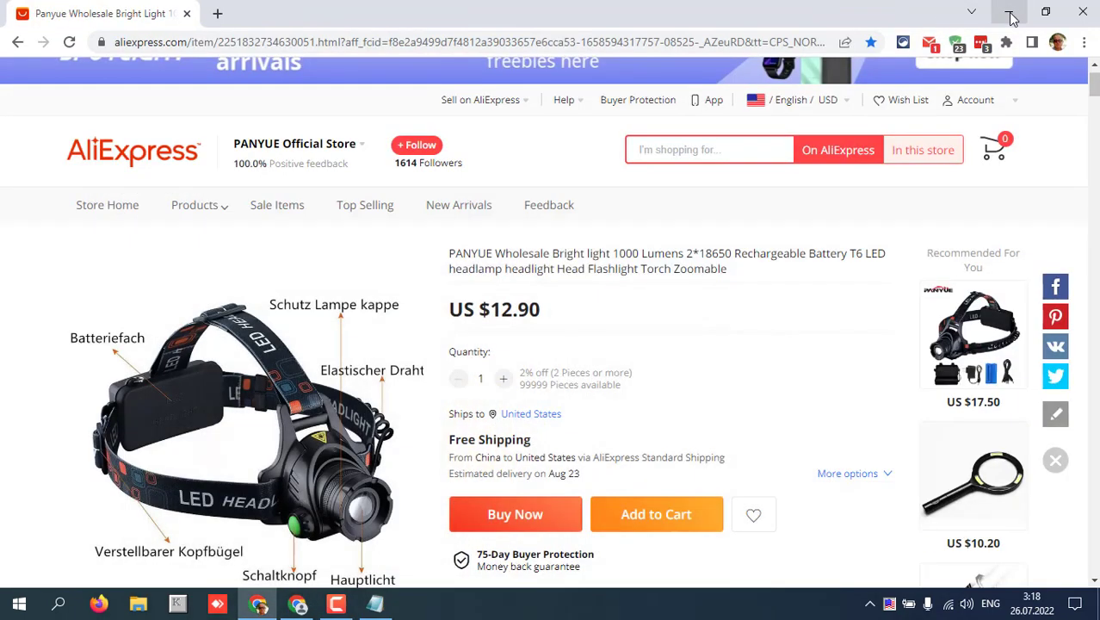
click(1008, 12)
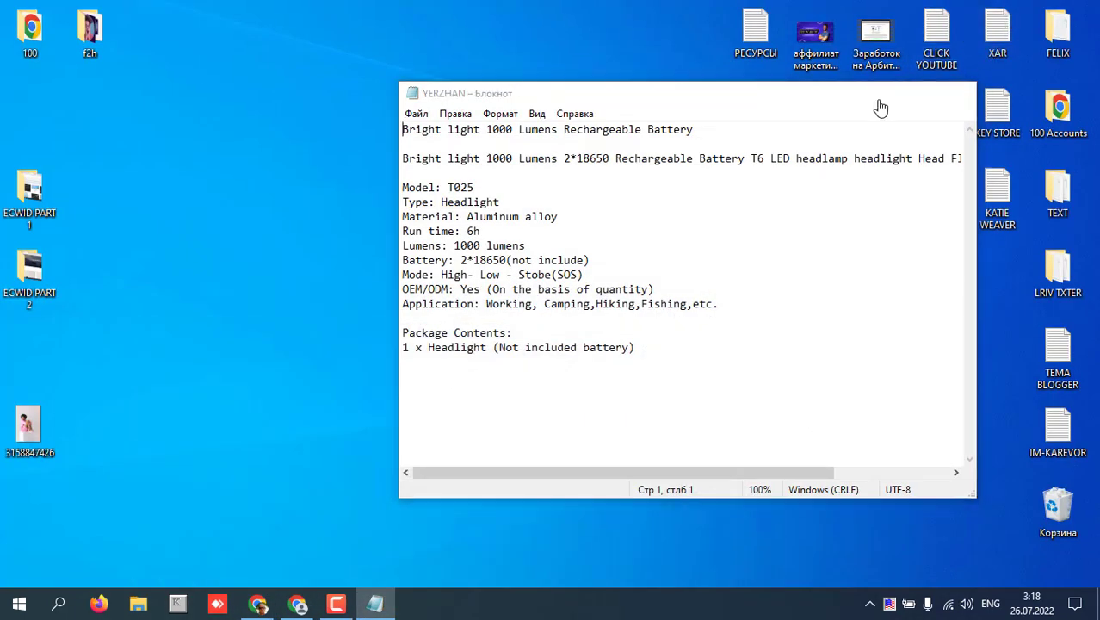
click(885, 97)
drag(24, 430, 613, 222)
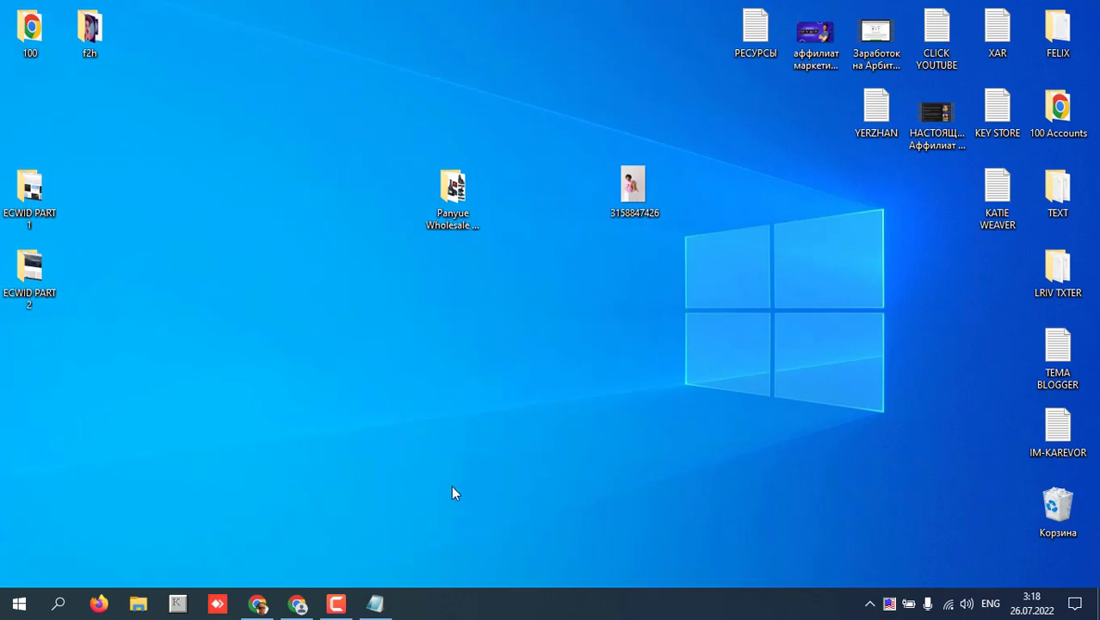
Step: Switch back to the store's browser window, close the photo tab and return to the new product form in Ecwid Control Panel
click(299, 605)
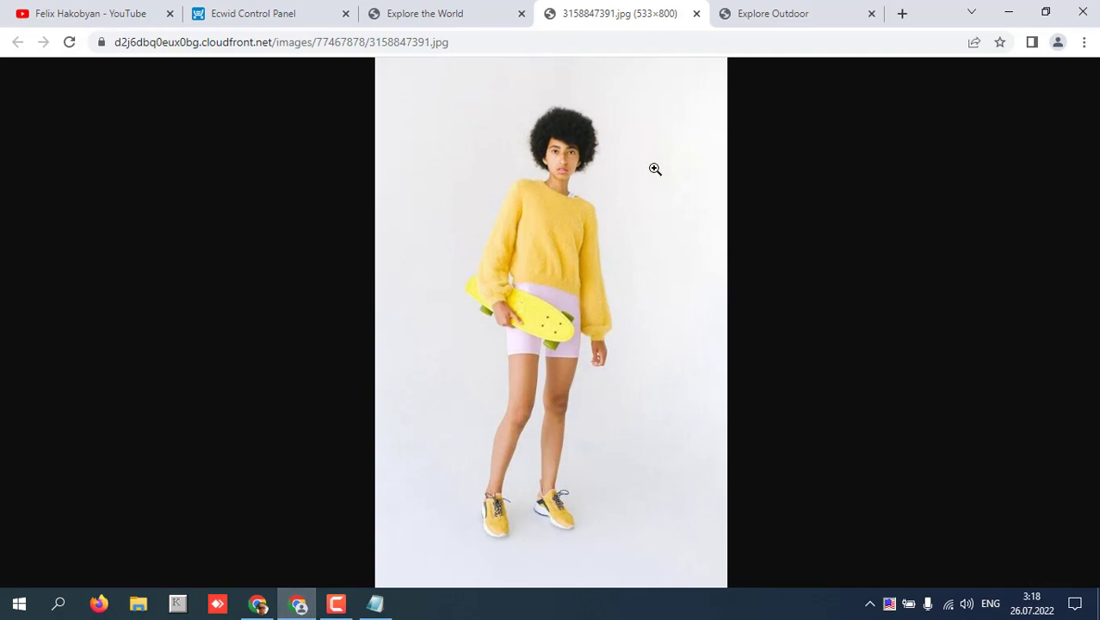
click(695, 14)
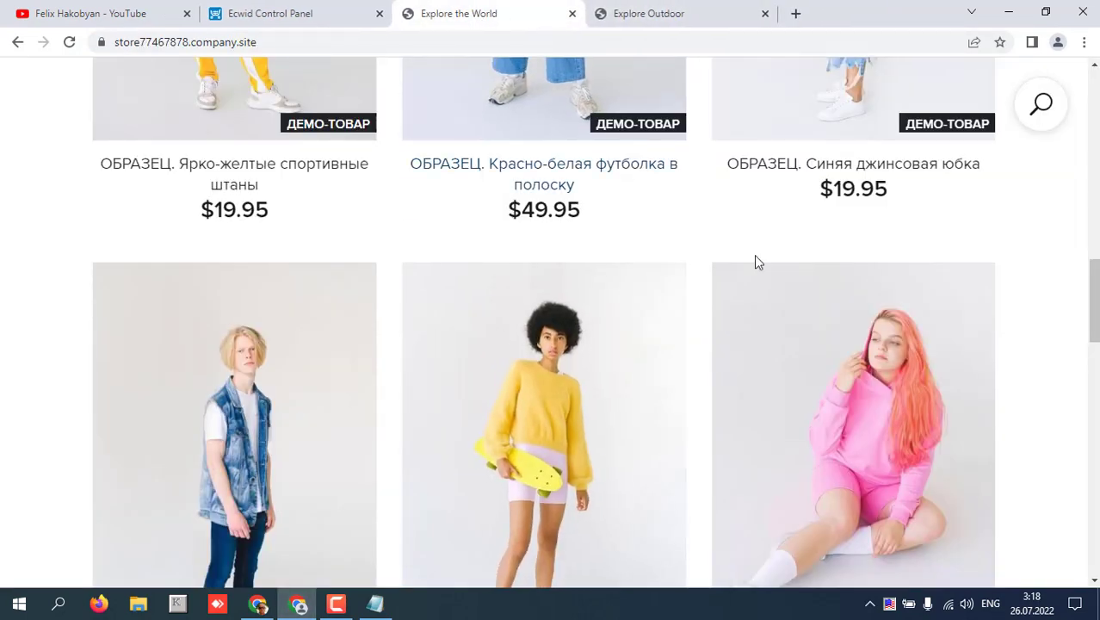
scroll(707, 97, up, 10)
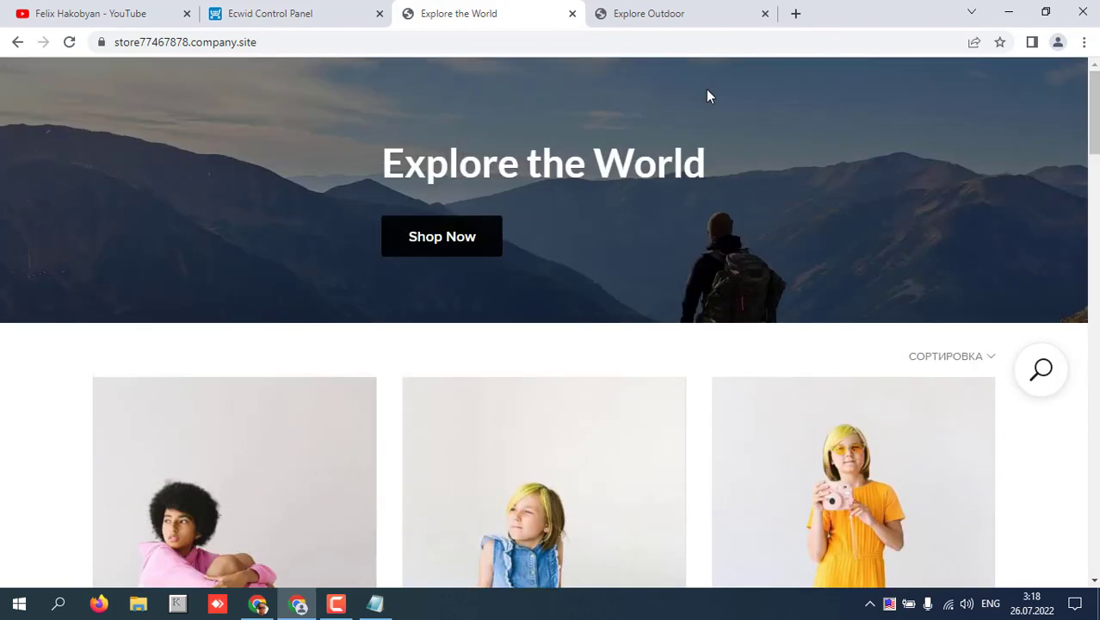
click(305, 13)
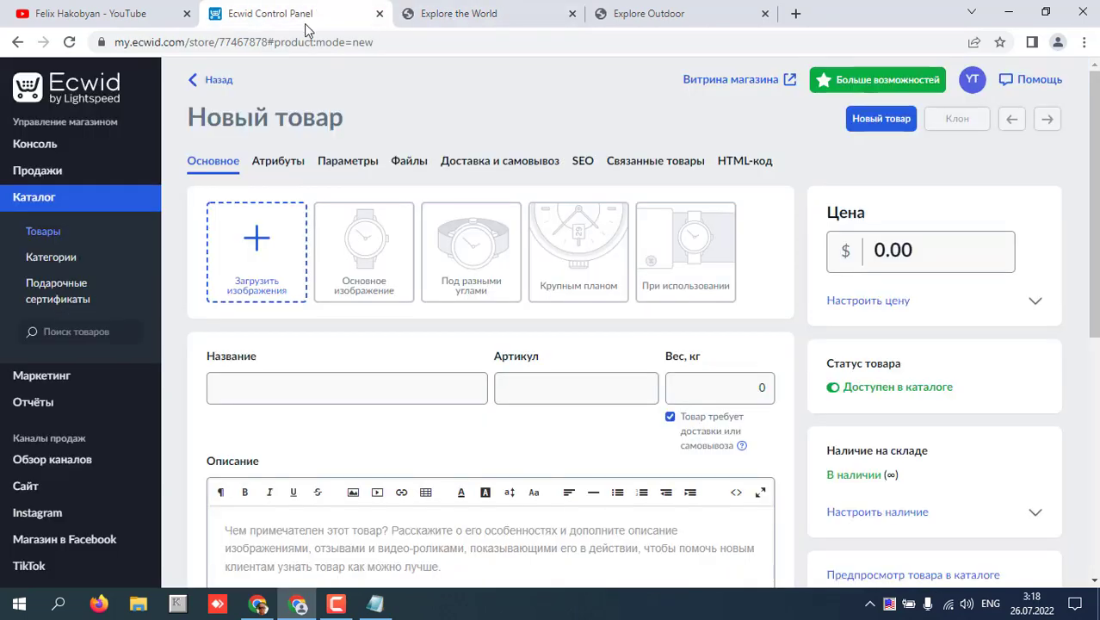
Step: Upload the images Main-01 to Main-06 from the desktop's Panyue Wholesale folder to the new product
click(263, 250)
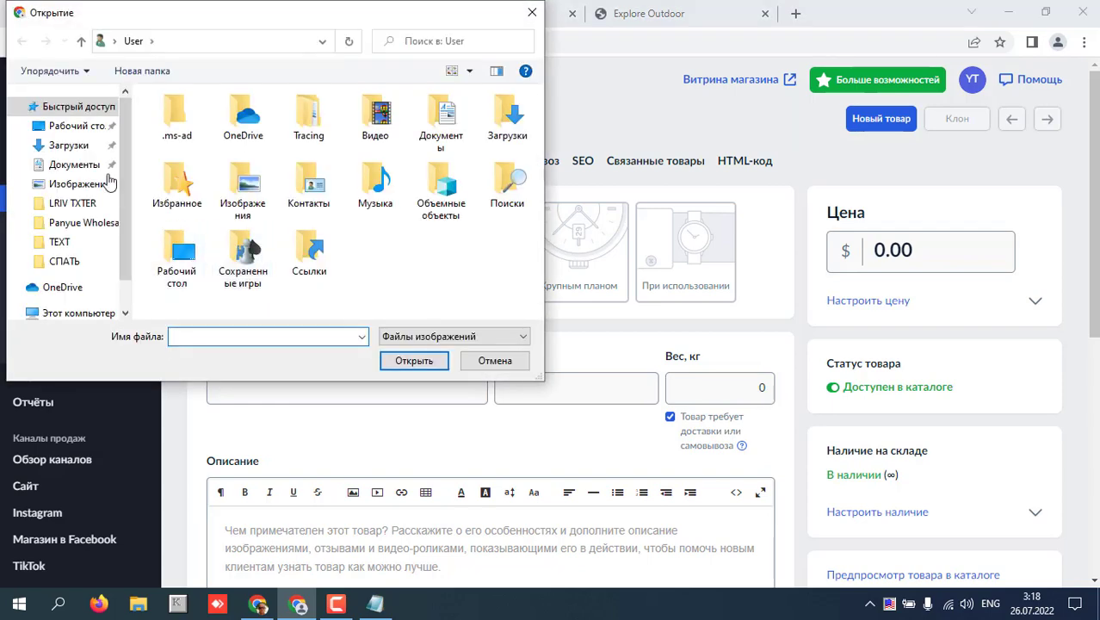
click(74, 126)
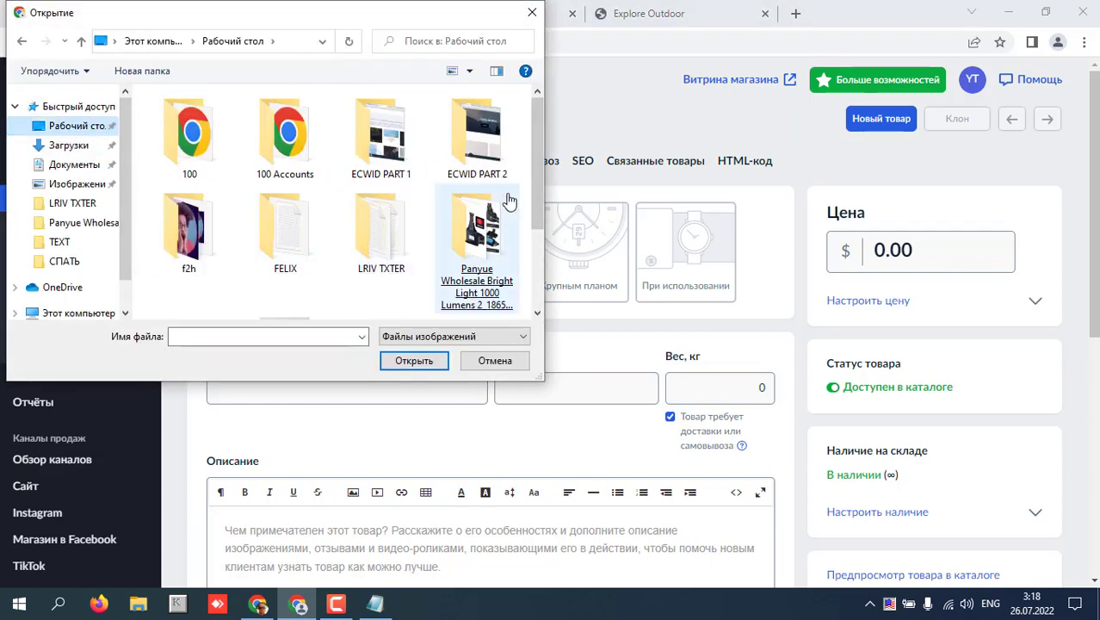
double_click(513, 234)
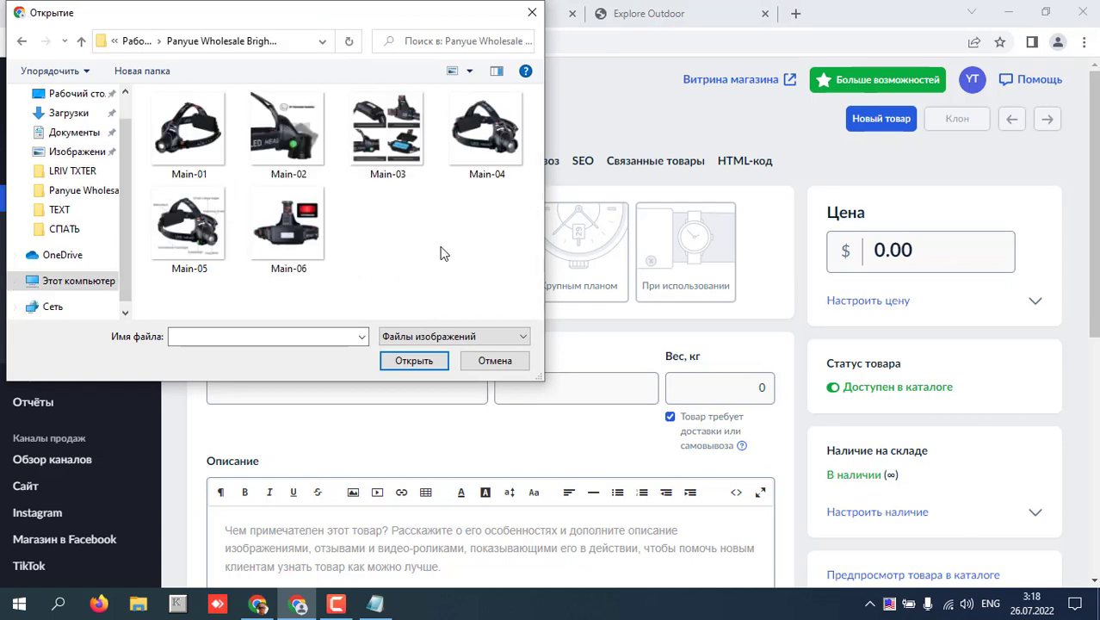
drag(443, 252, 182, 110)
click(373, 242)
drag(516, 276, 150, 91)
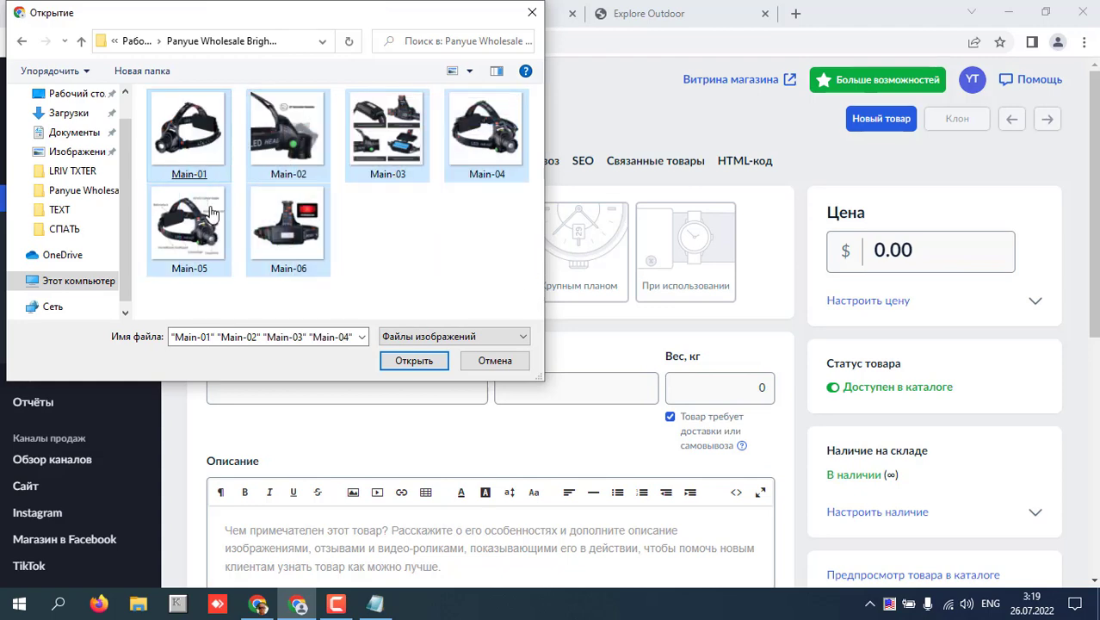
click(421, 361)
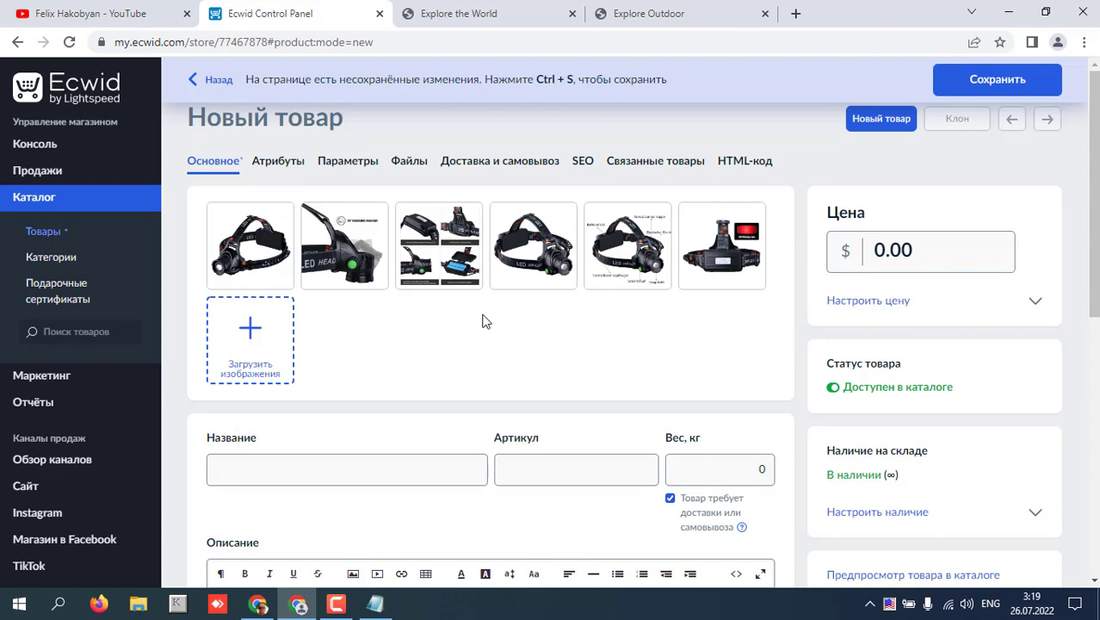
Step: Switch to Notepad and copy the title line "Bright light 1000 Lumens Rechargeable Battery"
scroll(483, 321, down, 1)
scroll(483, 321, down, 1)
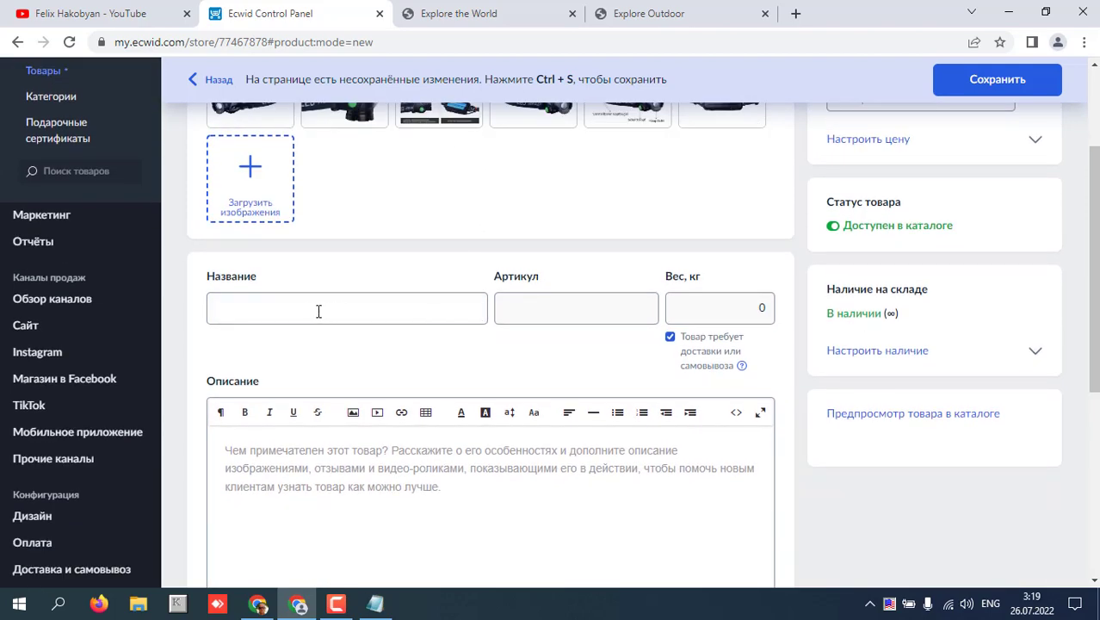
click(374, 603)
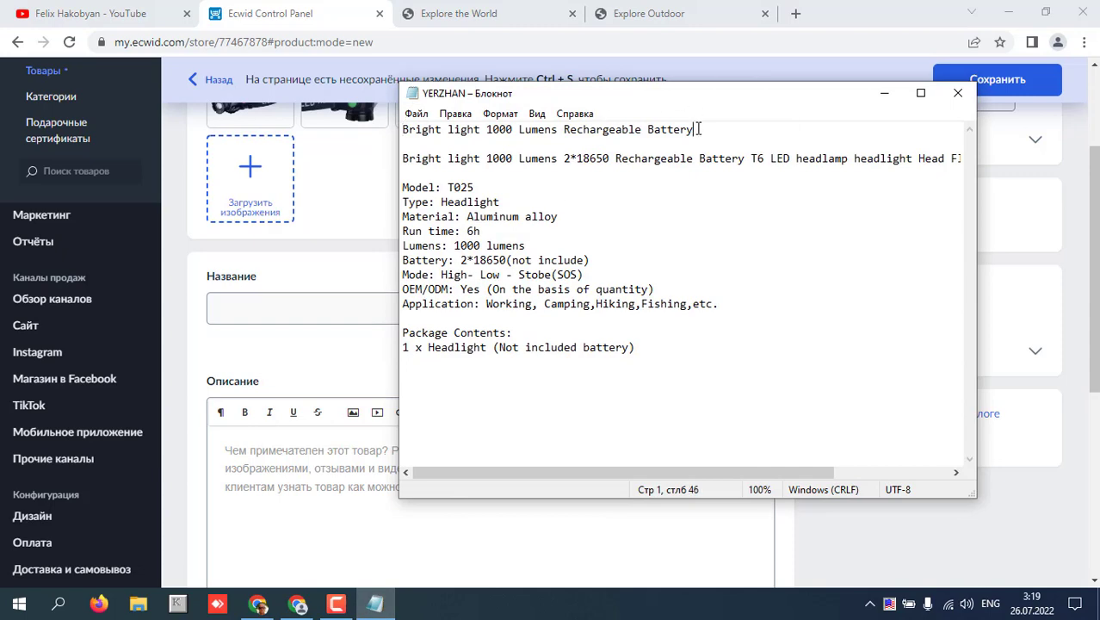
drag(699, 129, 402, 129)
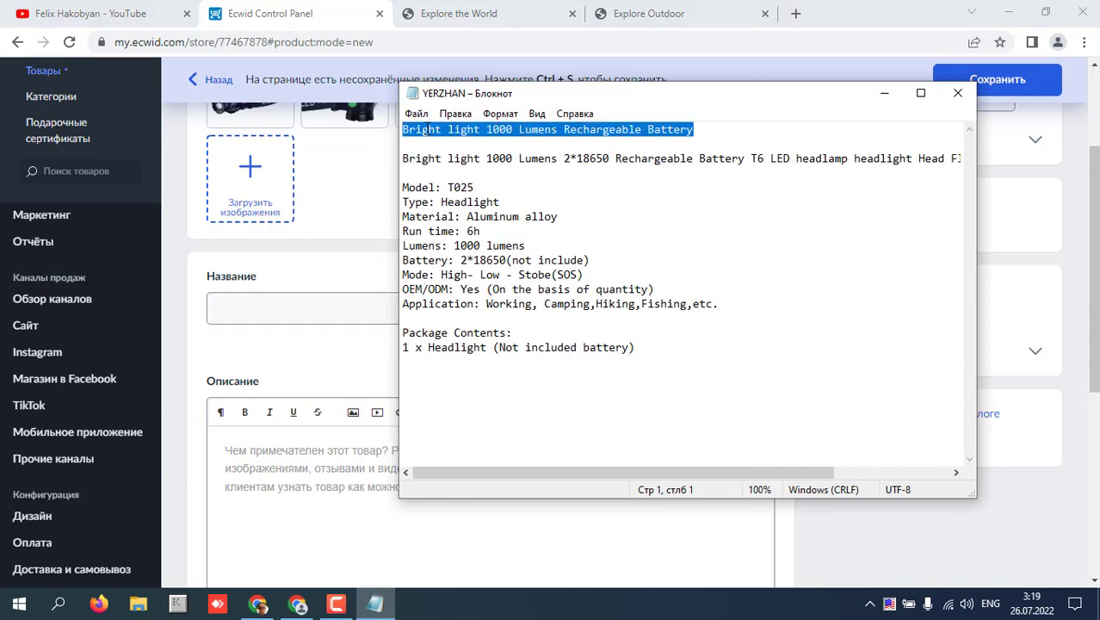
right_click(427, 134)
click(479, 179)
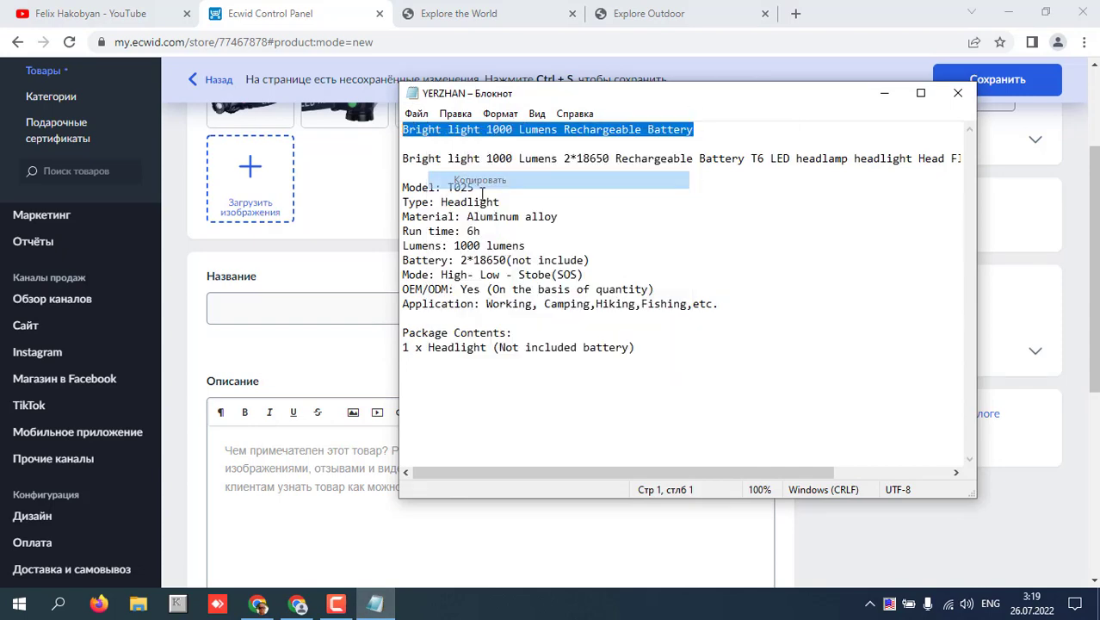
Step: Switch to the AliExpress headlamp listing and examine its full product title
click(259, 604)
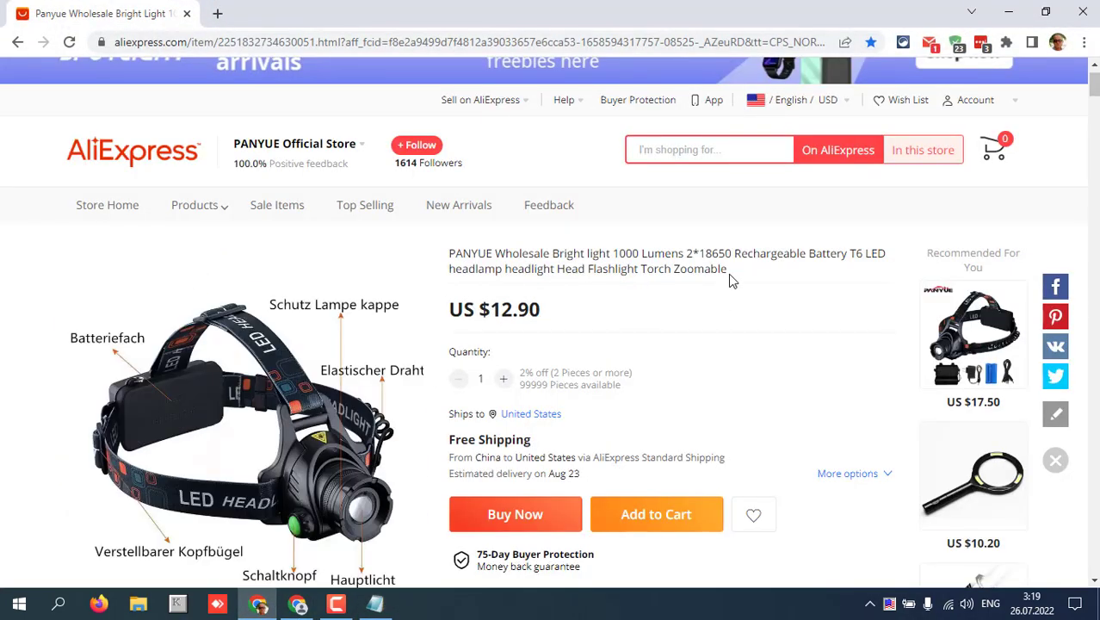
drag(728, 274, 462, 254)
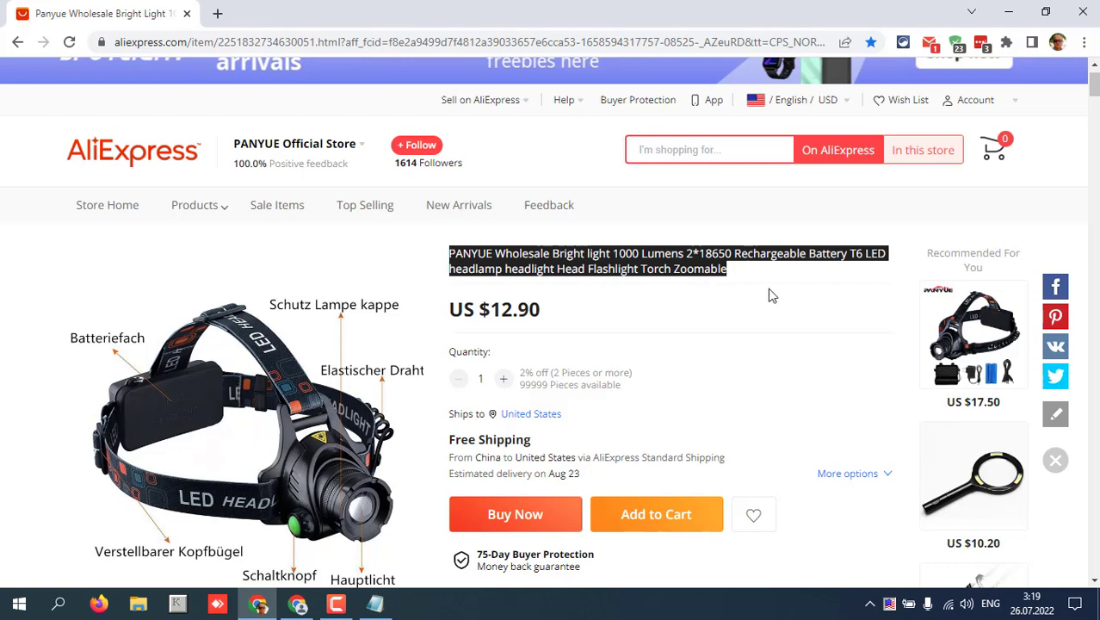
click(740, 276)
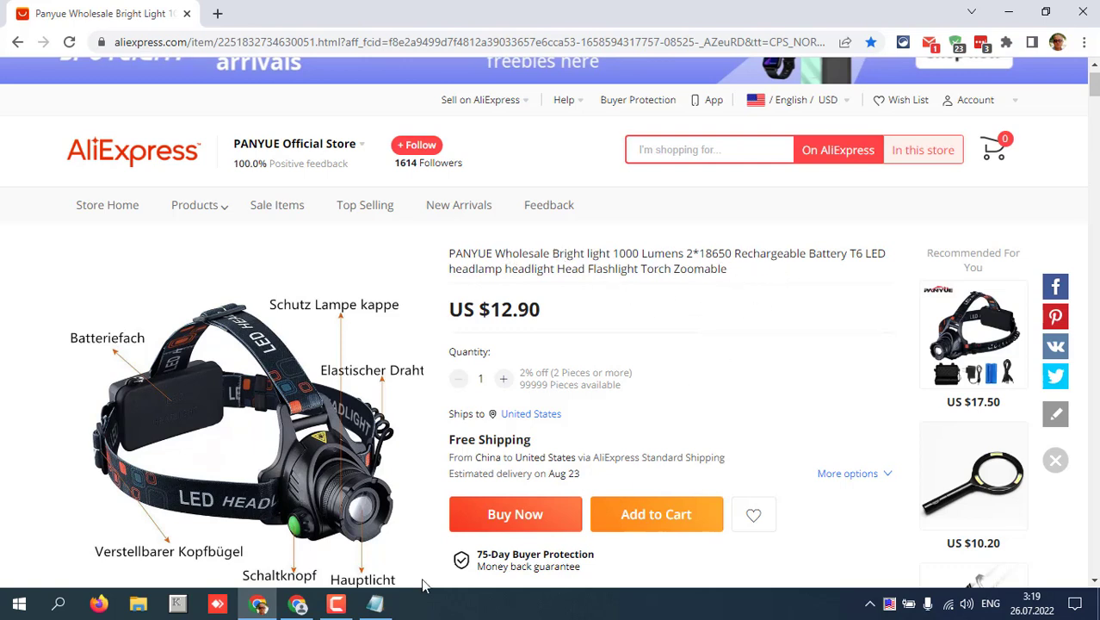
Step: Return to the Ecwid product form and paste "Bright light 1000 Lumens Rechargeable Battery" as the product name
click(375, 603)
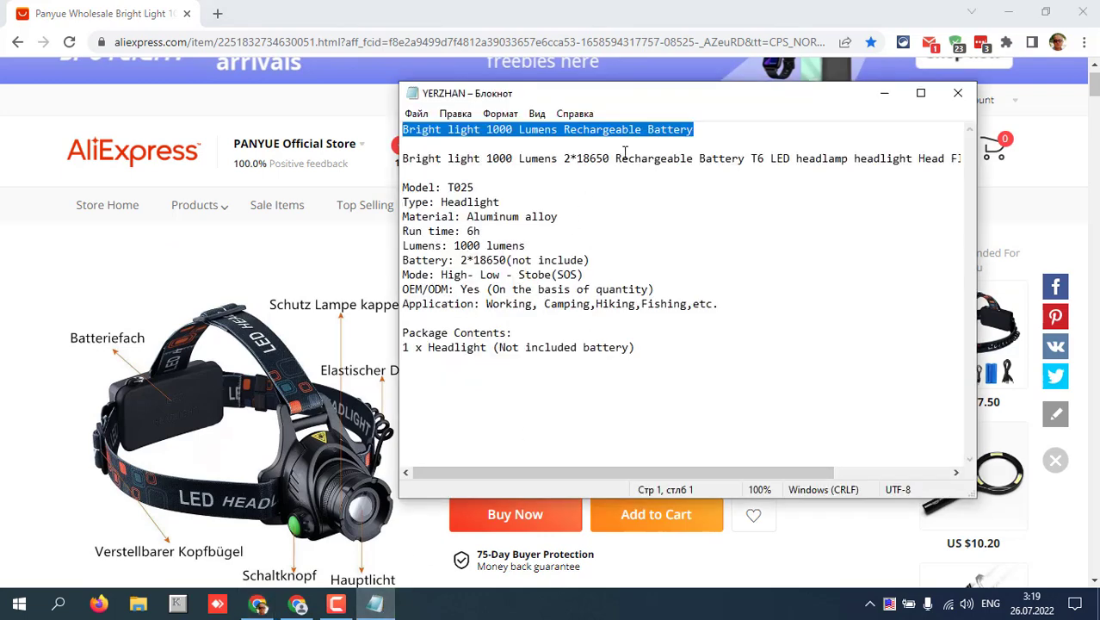
click(274, 605)
click(234, 308)
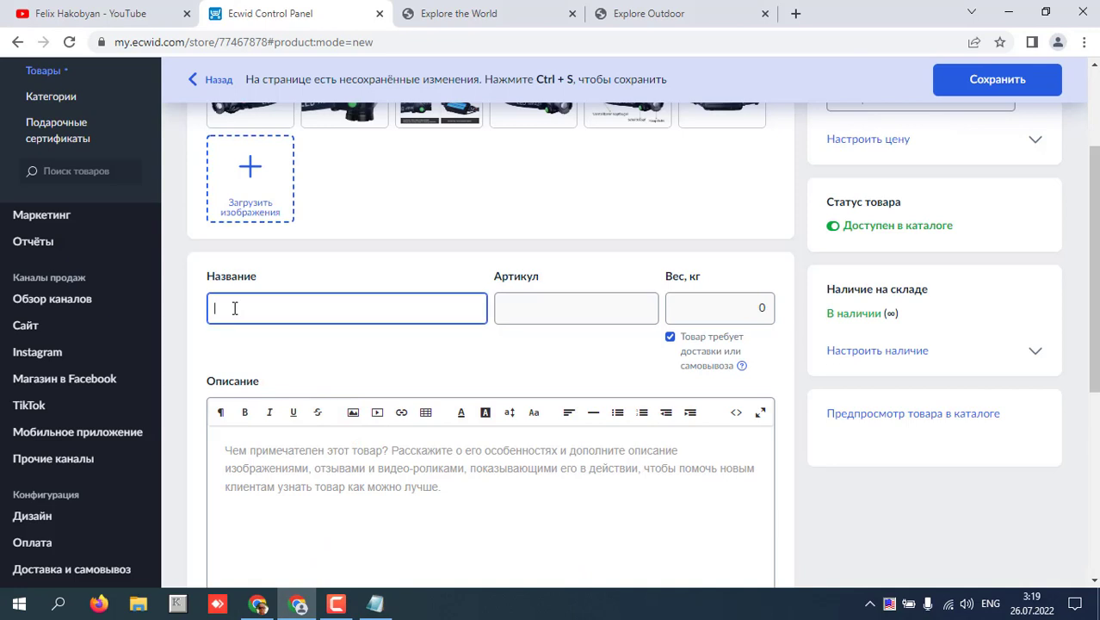
right_click(234, 308)
click(293, 435)
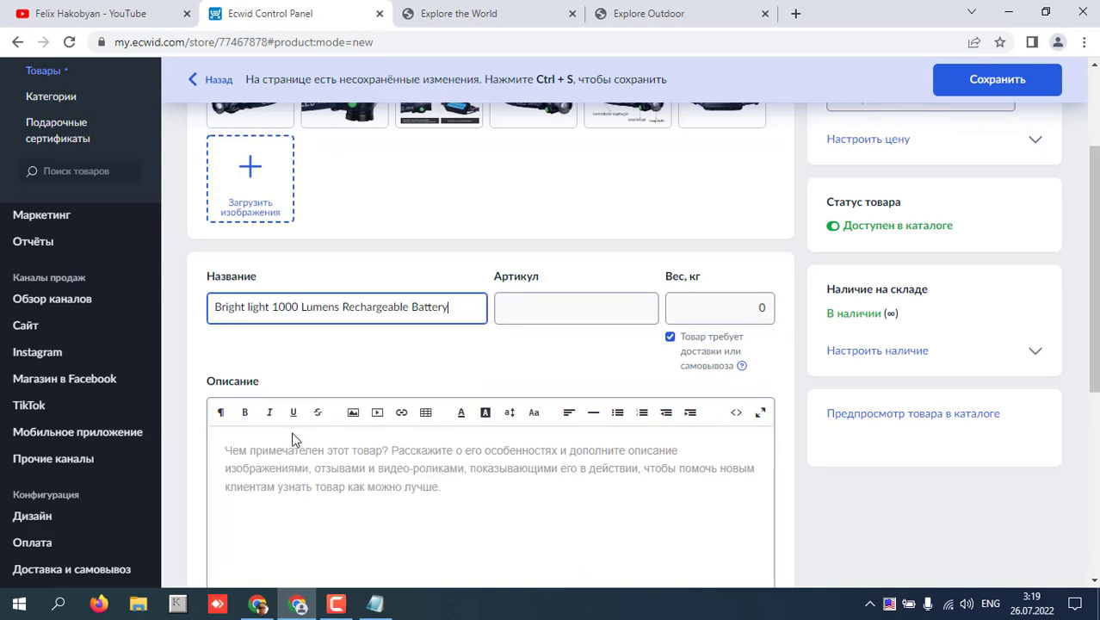
Step: Set the product's SKU to 0001 and leave the weight field blank
click(543, 304)
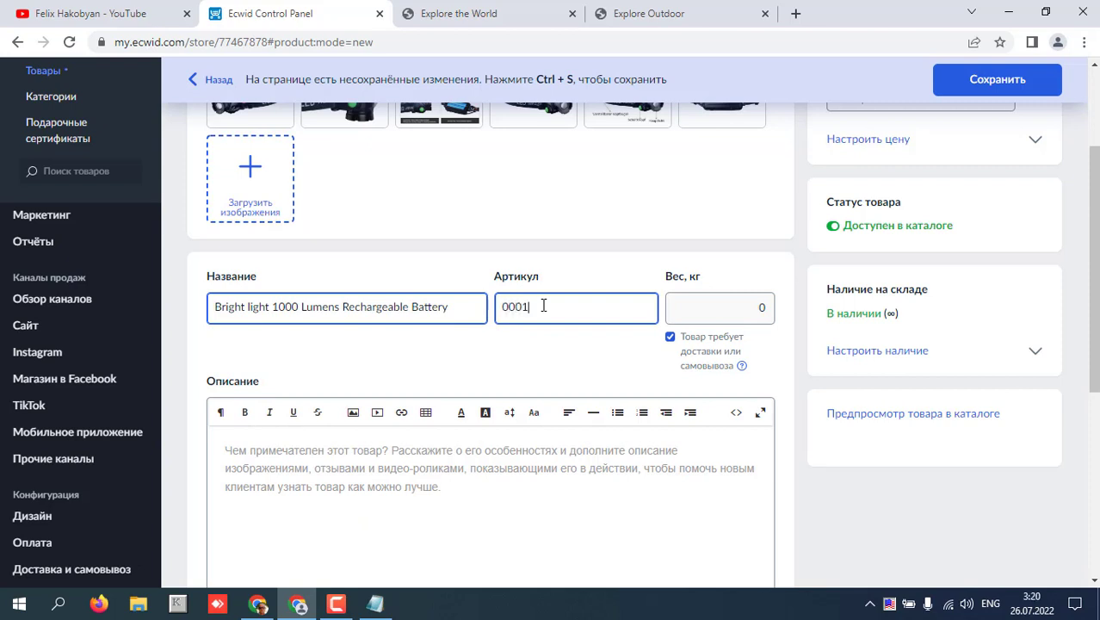
click(532, 353)
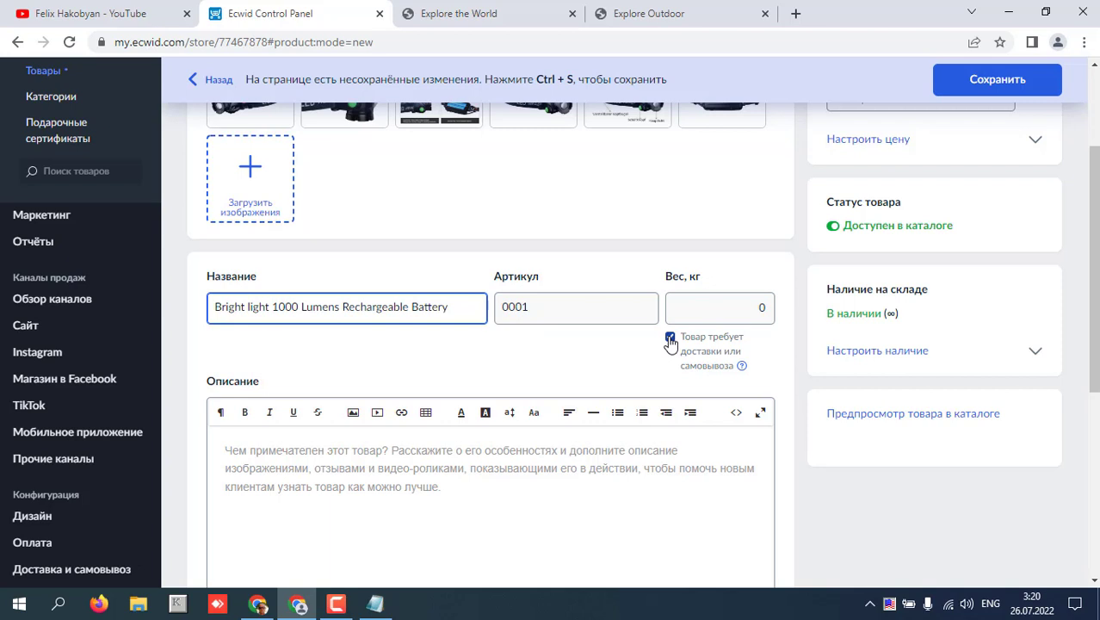
click(698, 310)
click(614, 362)
scroll(564, 360, down, 2)
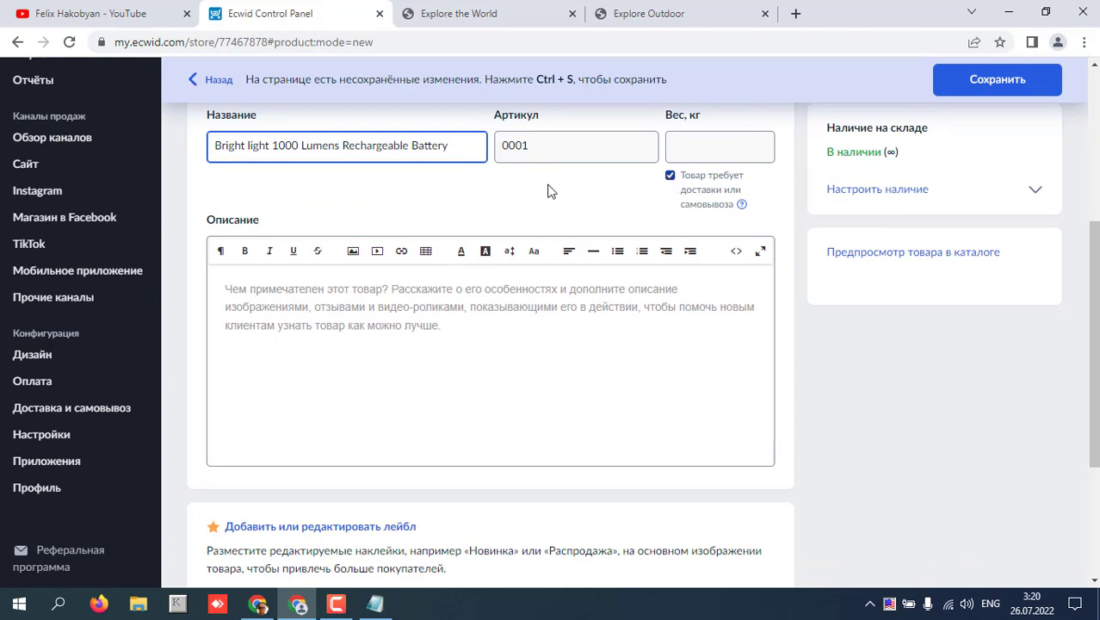
Step: Switch to Notepad and copy the headlamp description from the long "Bright light 1000 Lumens 2*18650" line through the package contents
scroll(468, 409, down, 1)
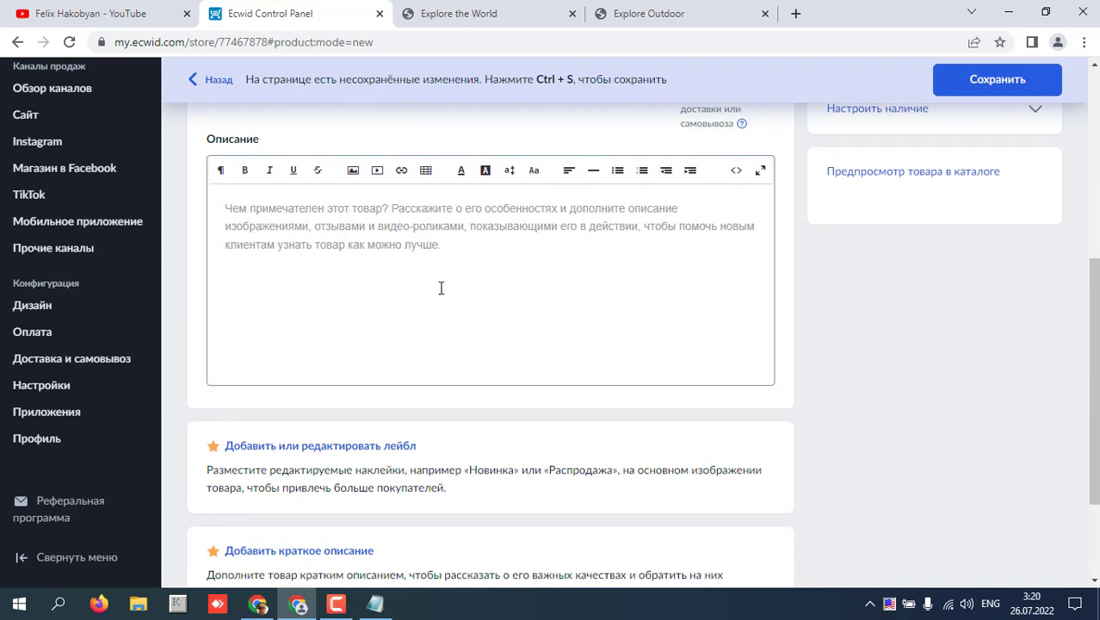
click(375, 604)
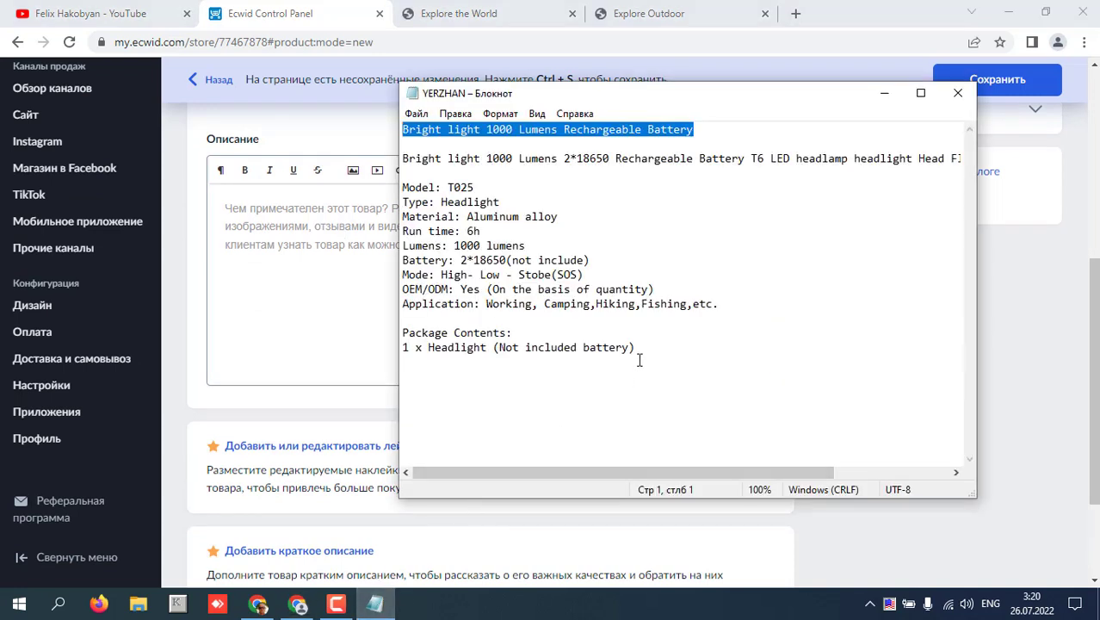
drag(639, 360, 398, 155)
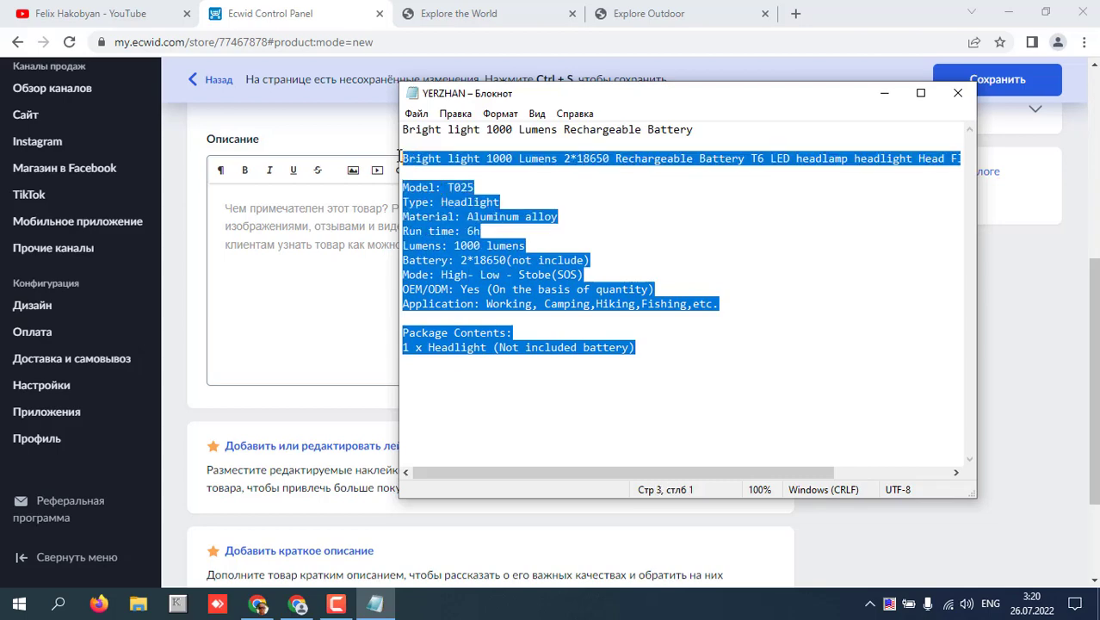
right_click(417, 160)
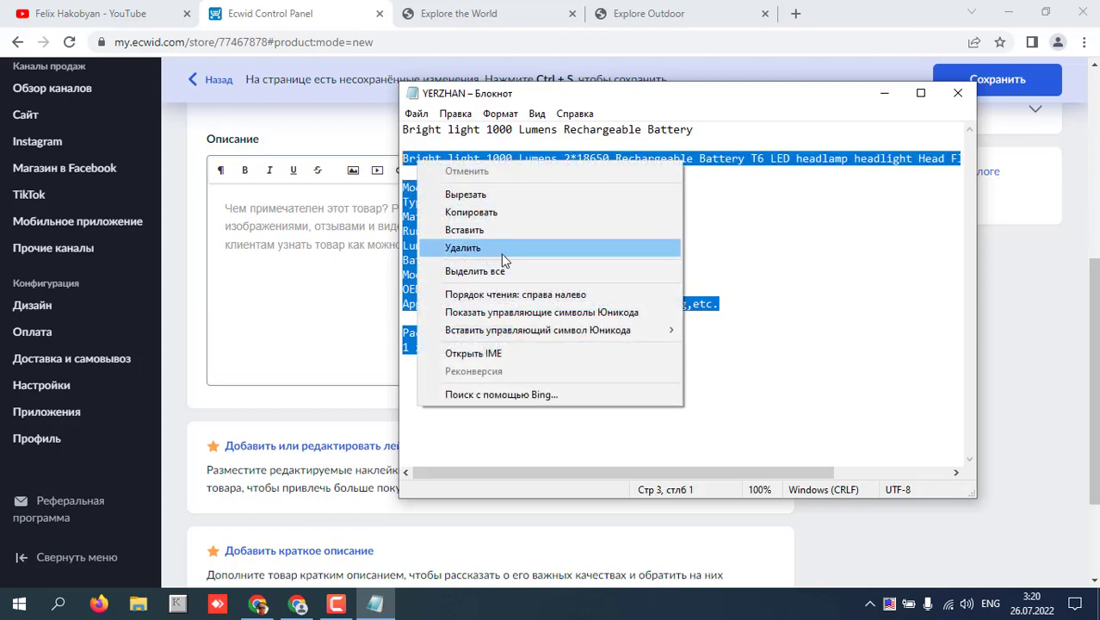
click(475, 211)
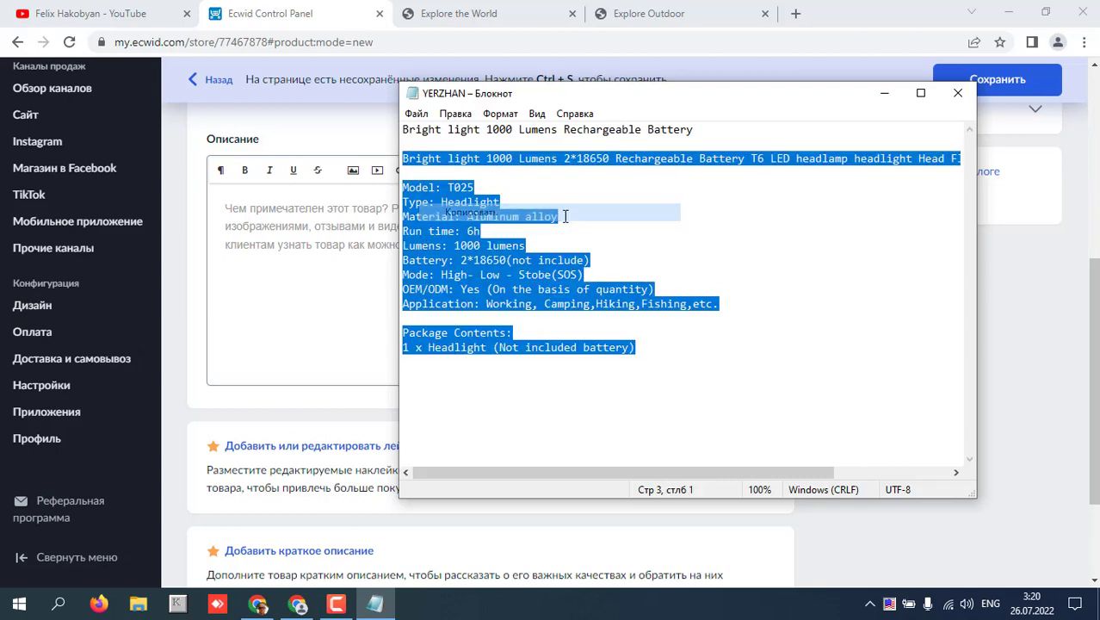
click(884, 93)
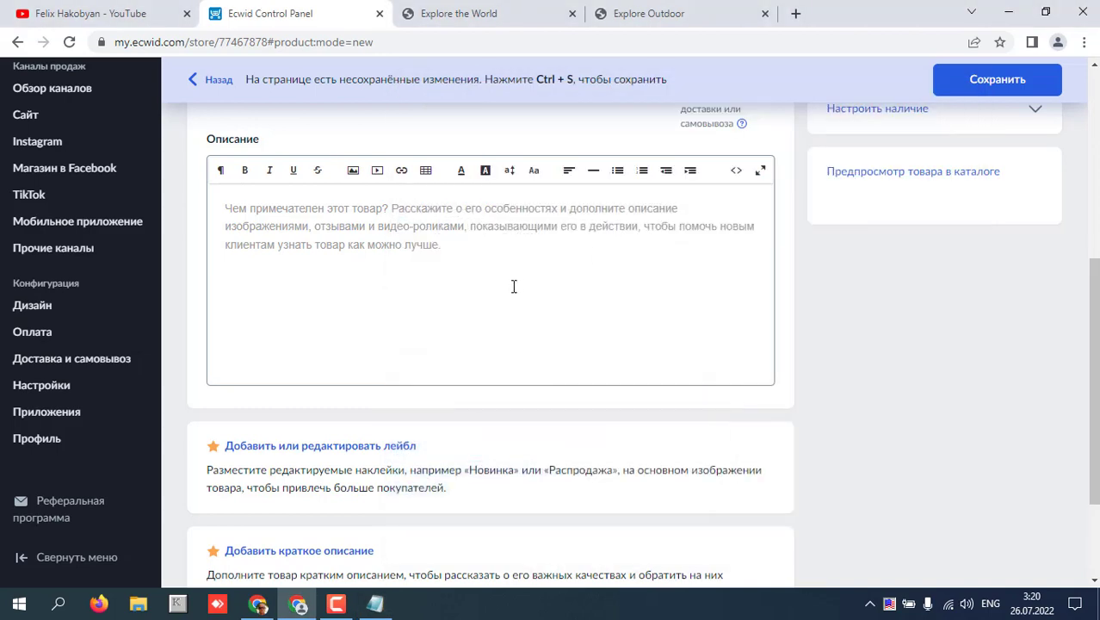
Step: Return to the Ecwid product form and paste the copied headlamp text as the product description
right_click(298, 228)
click(348, 353)
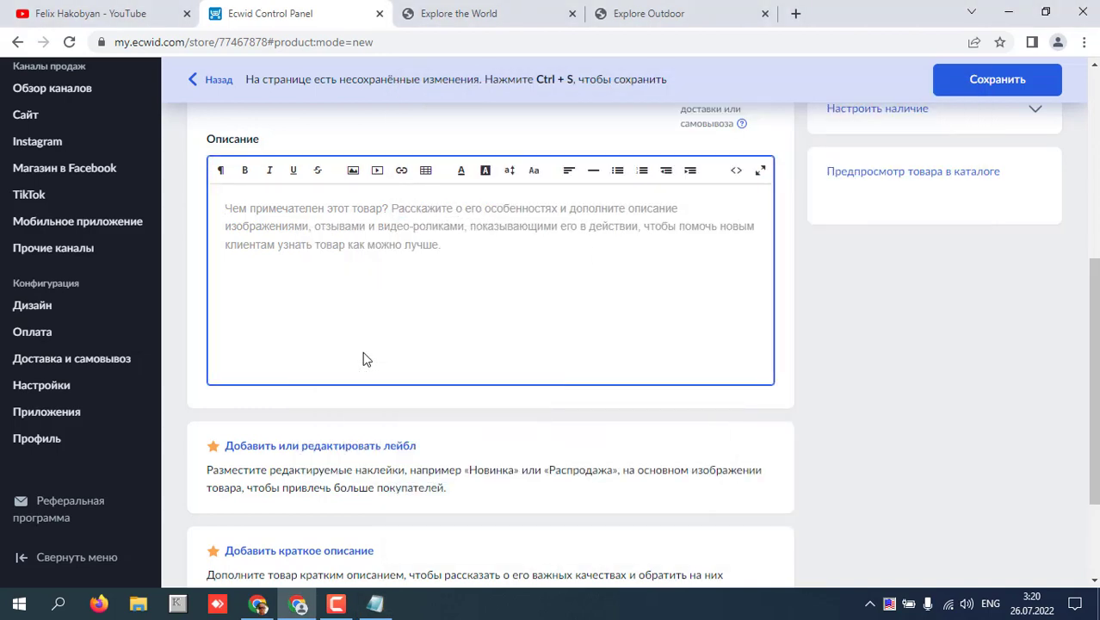
scroll(365, 328, up, 3)
scroll(363, 334, down, 3)
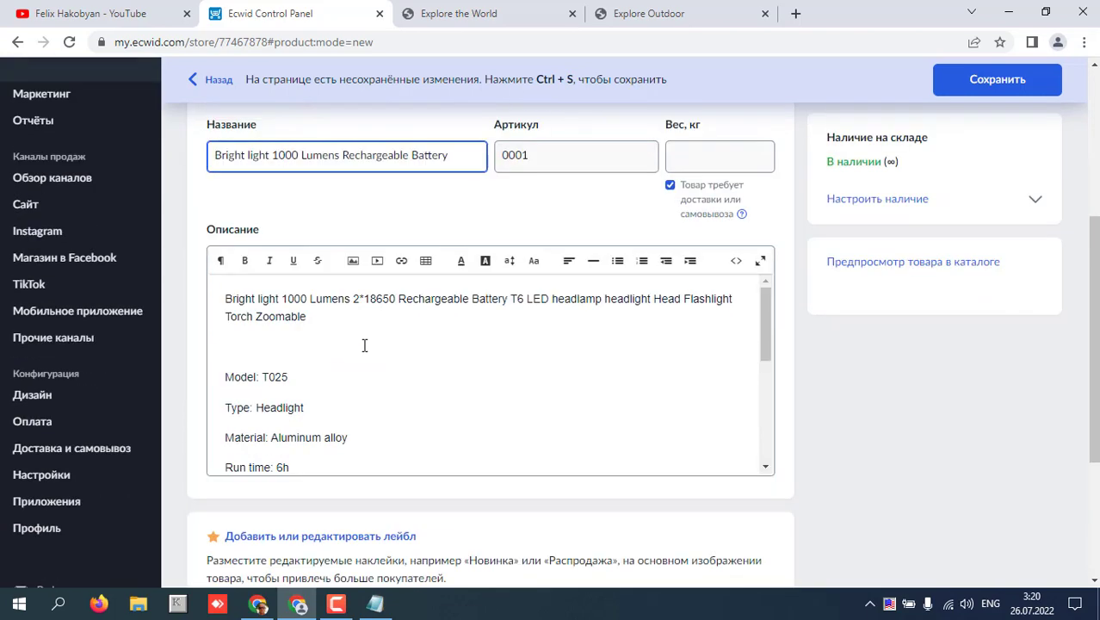
scroll(445, 317, down, 2)
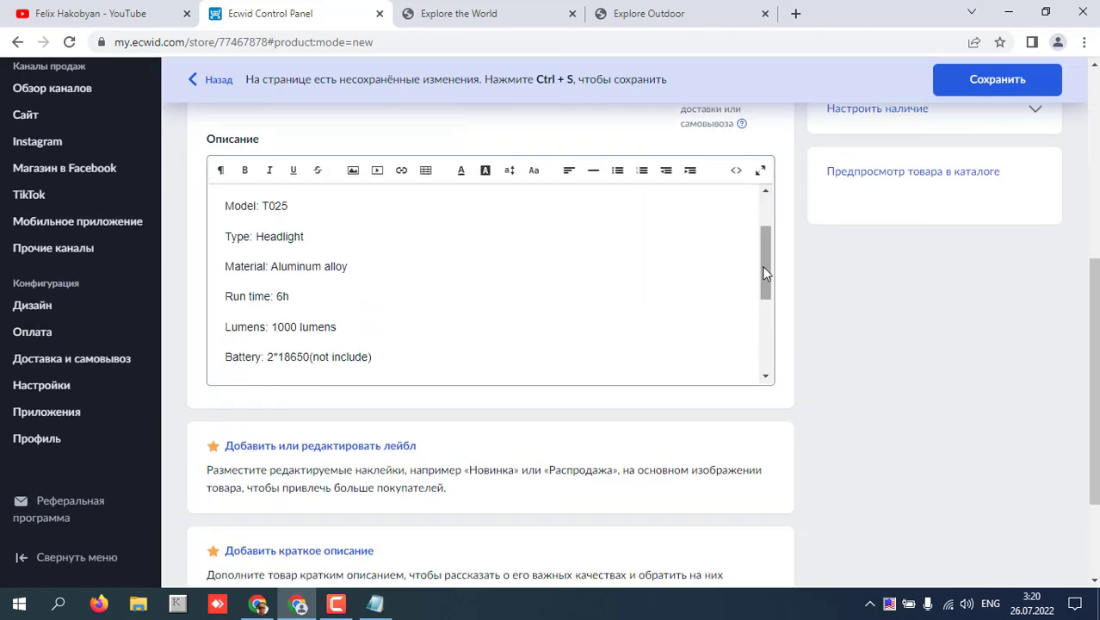
Step: Make the description's opening "Bright light 1000 Lumens 2*18650 Rechargeable Battery" line bold, through "Torch Zoomable"
drag(762, 266, 764, 203)
drag(309, 229, 227, 210)
click(245, 169)
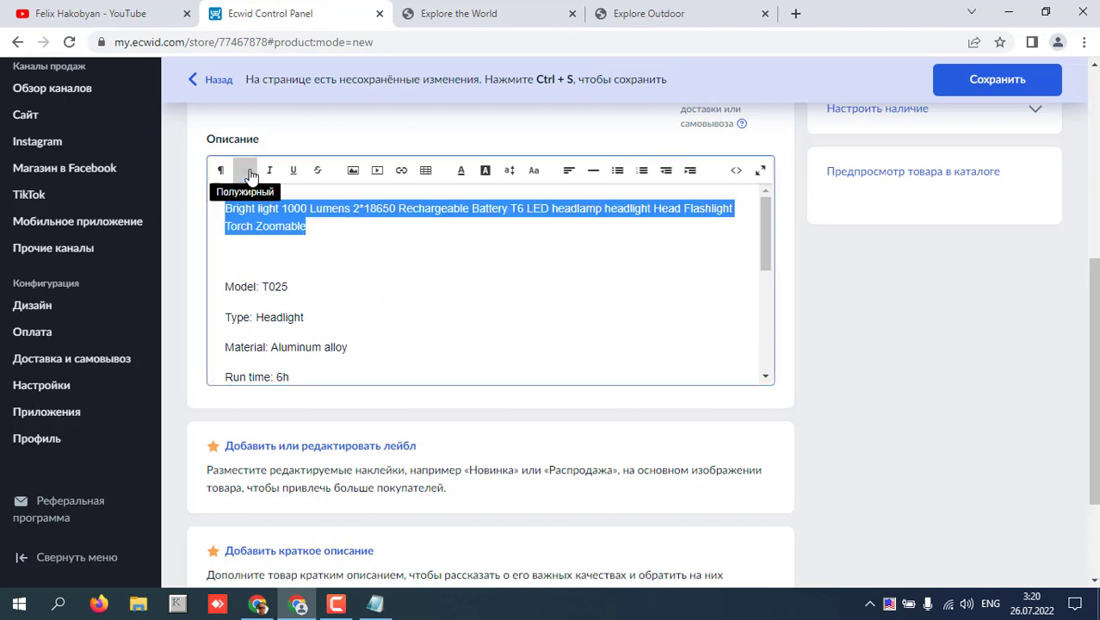
click(386, 229)
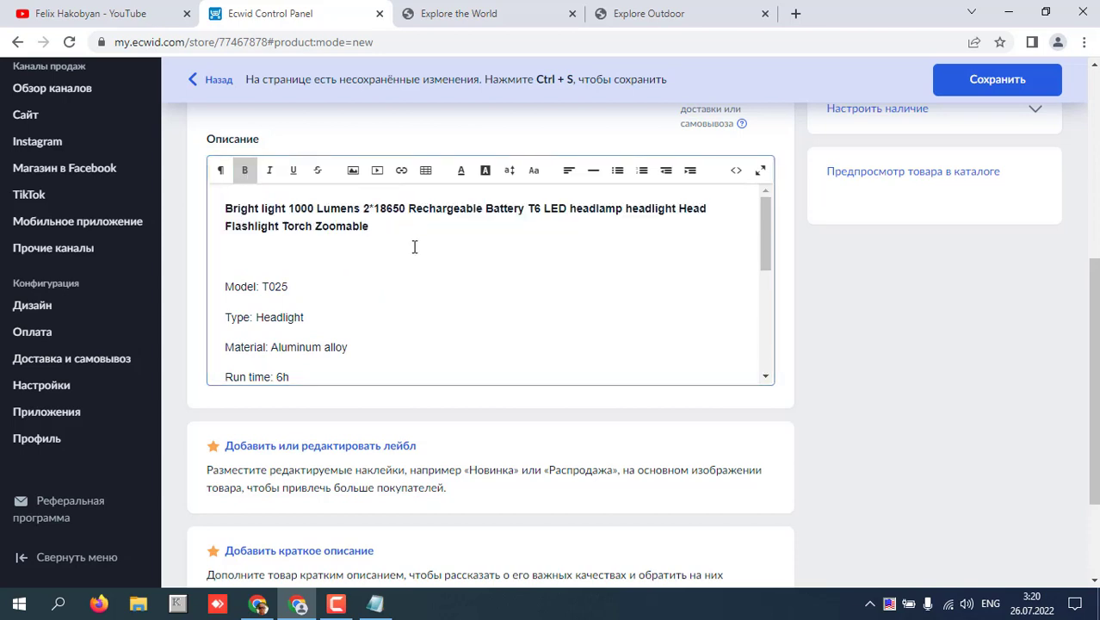
Step: Review the product description from its bold opening line to the package contents, along with the name and SKU fields
drag(376, 228, 257, 227)
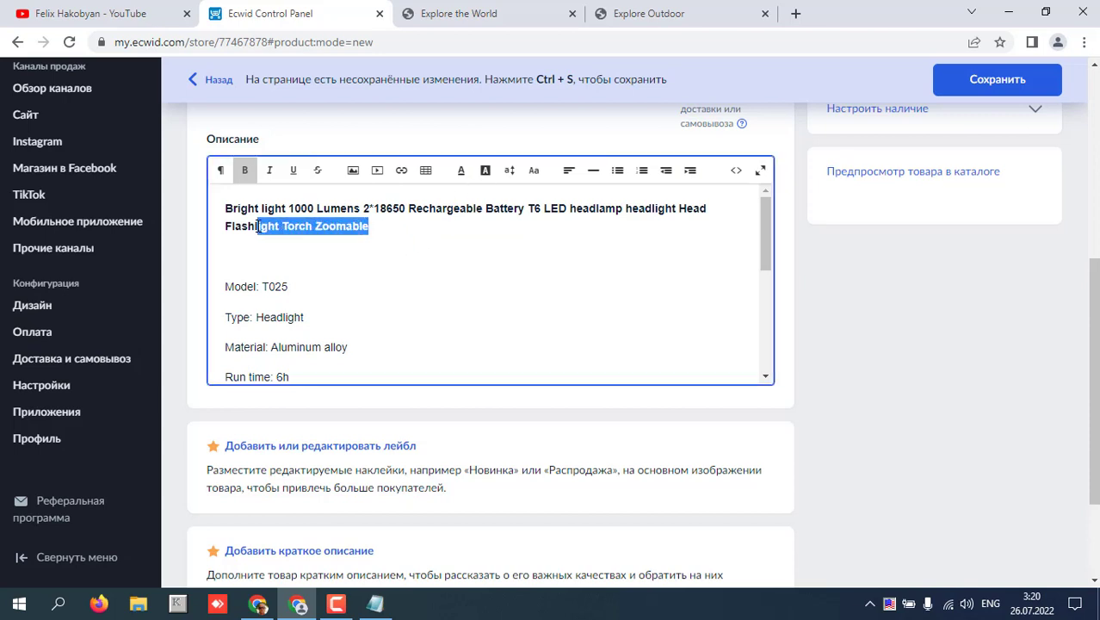
click(521, 270)
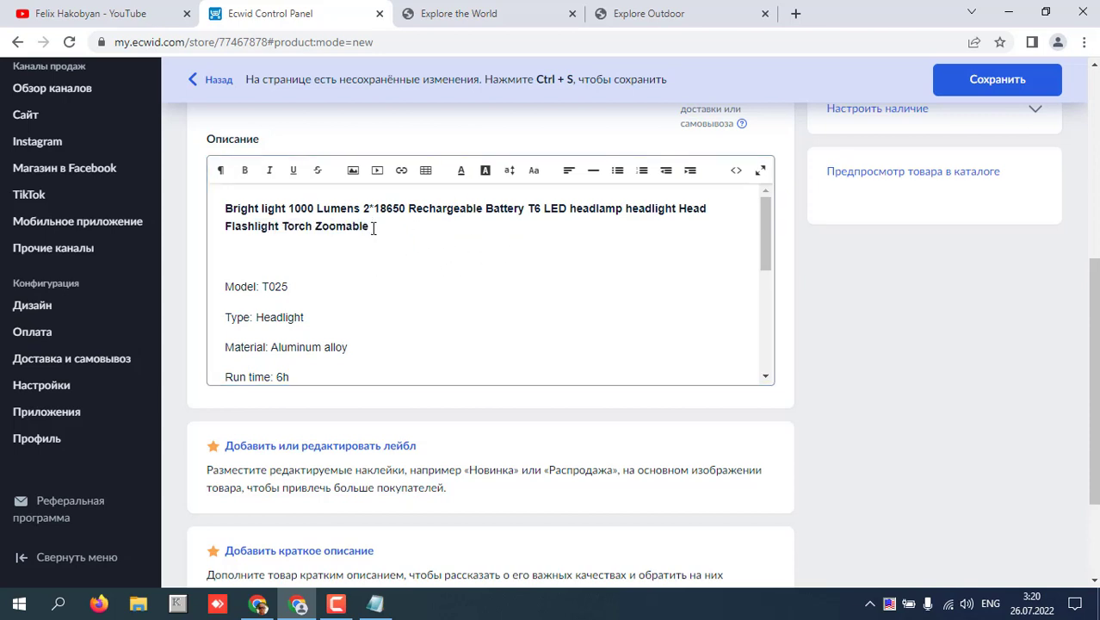
drag(373, 228, 216, 211)
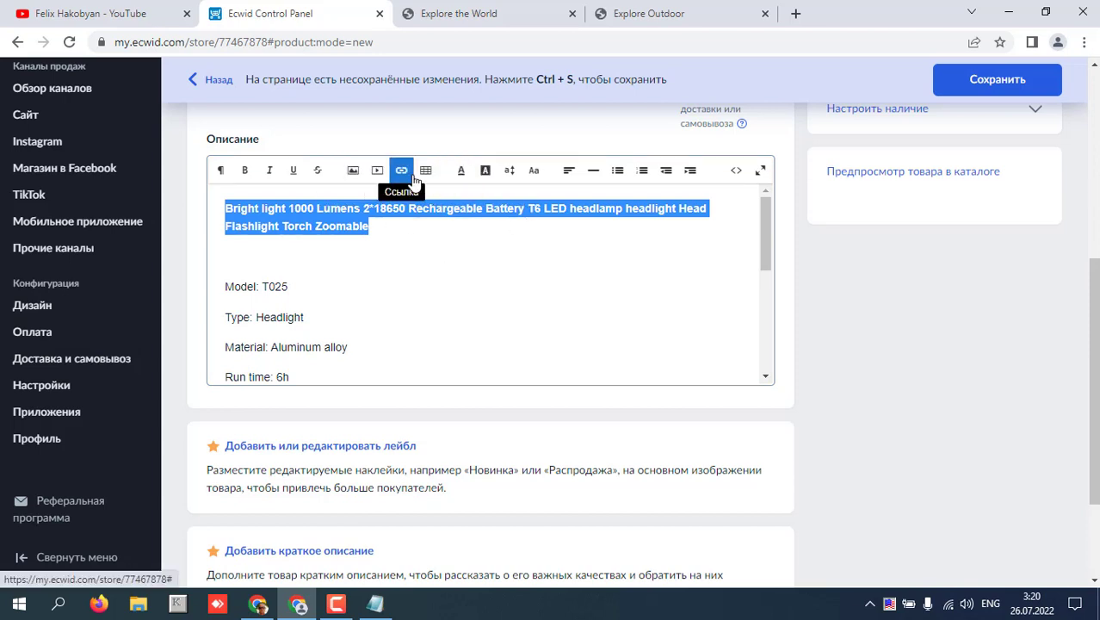
click(381, 236)
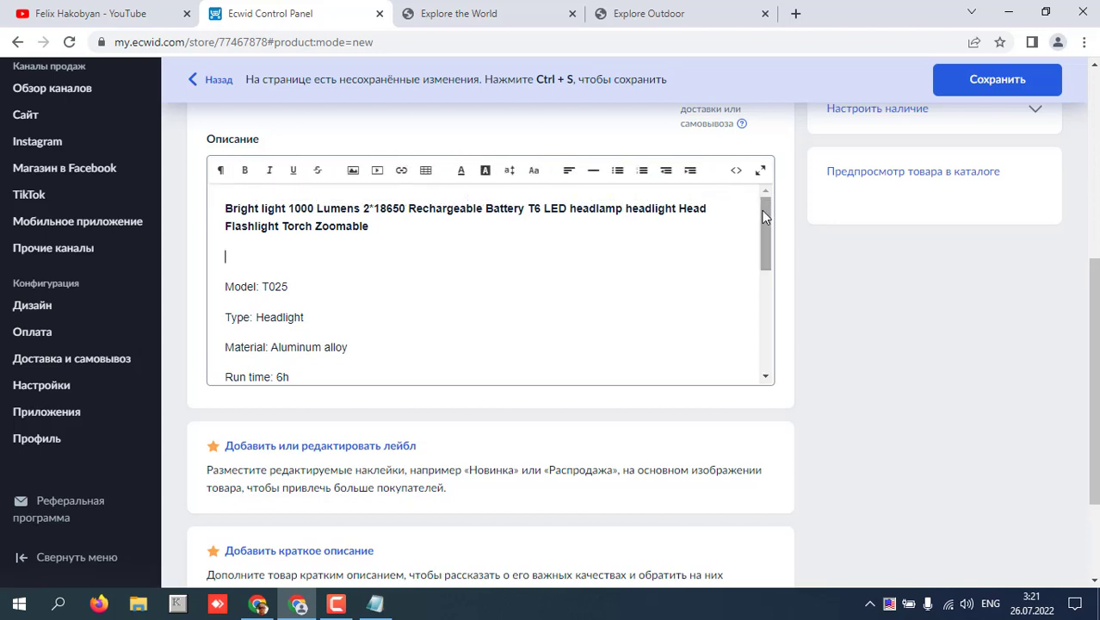
scroll(764, 229, down, 1)
drag(763, 227, 756, 337)
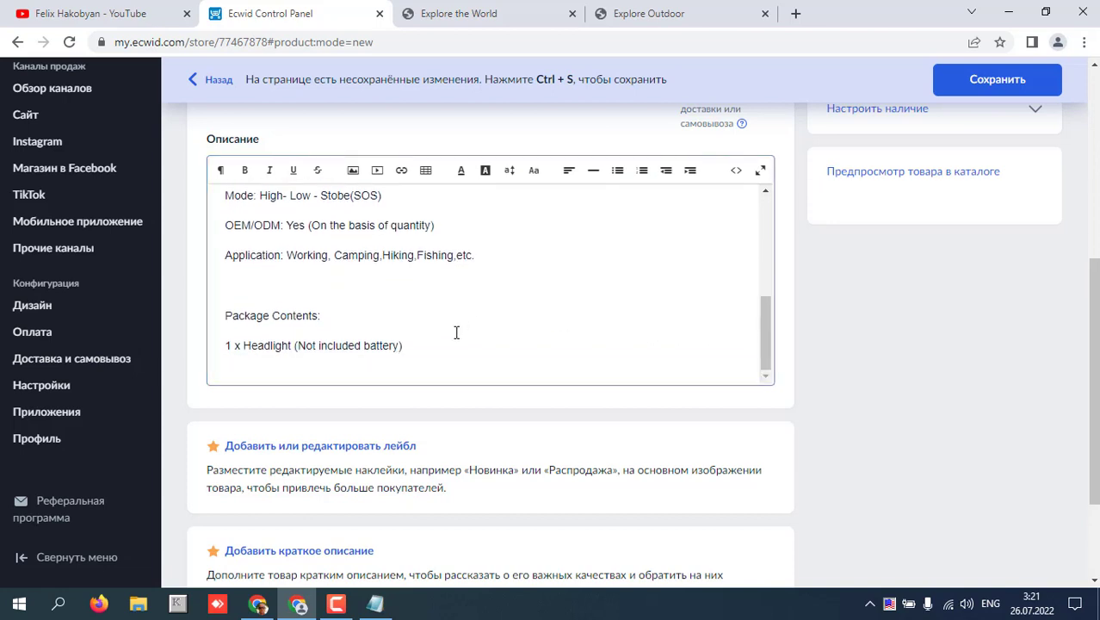
scroll(452, 331, up, 10)
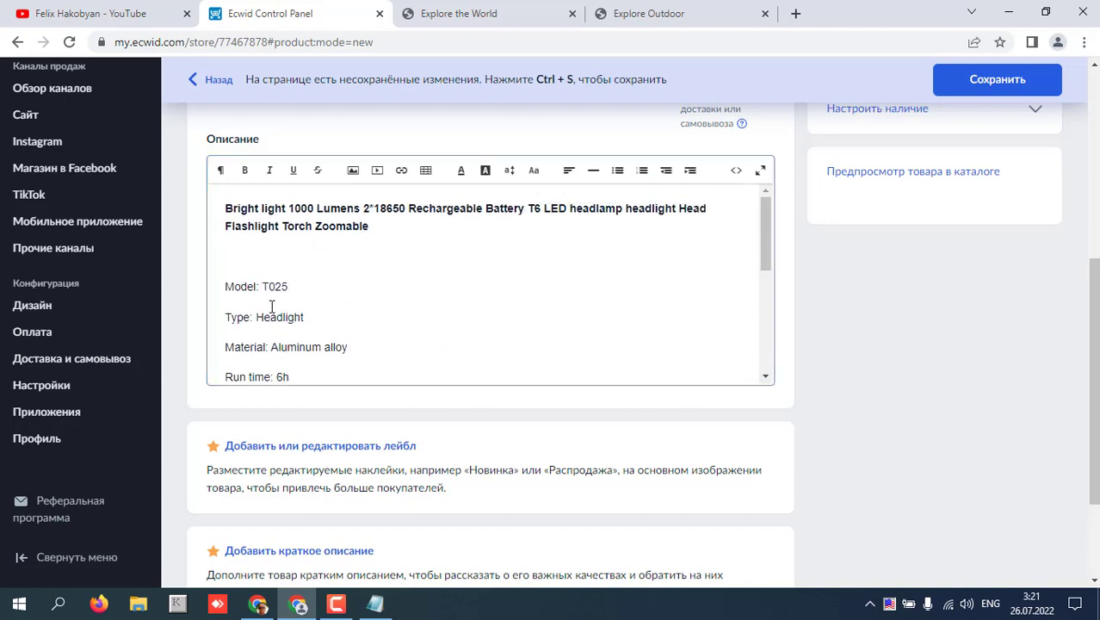
scroll(202, 297, up, 1)
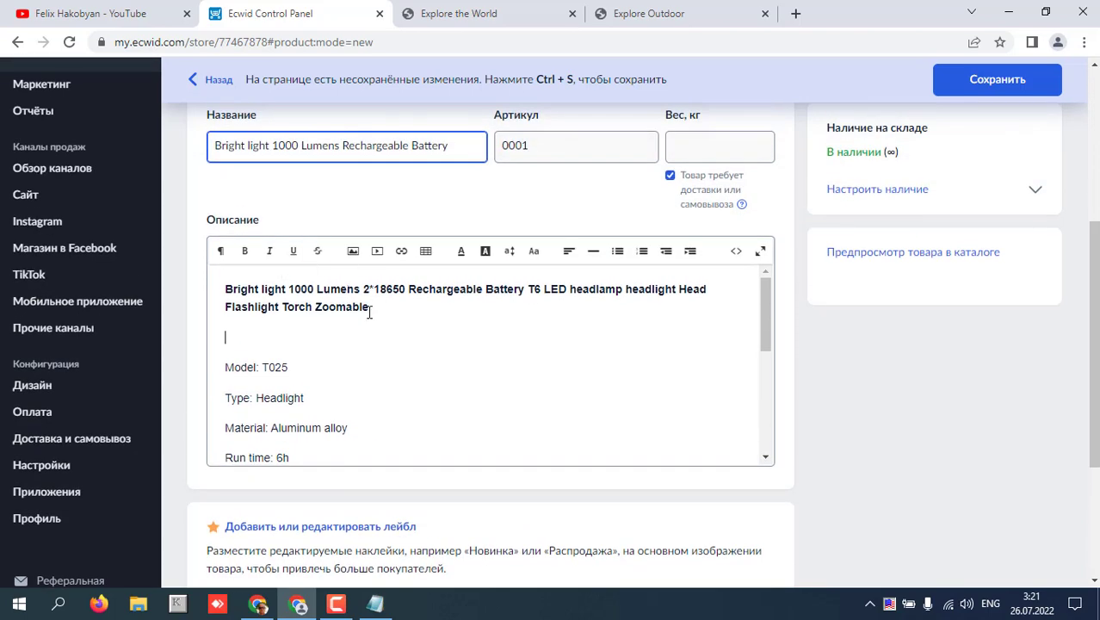
scroll(373, 307, up, 2)
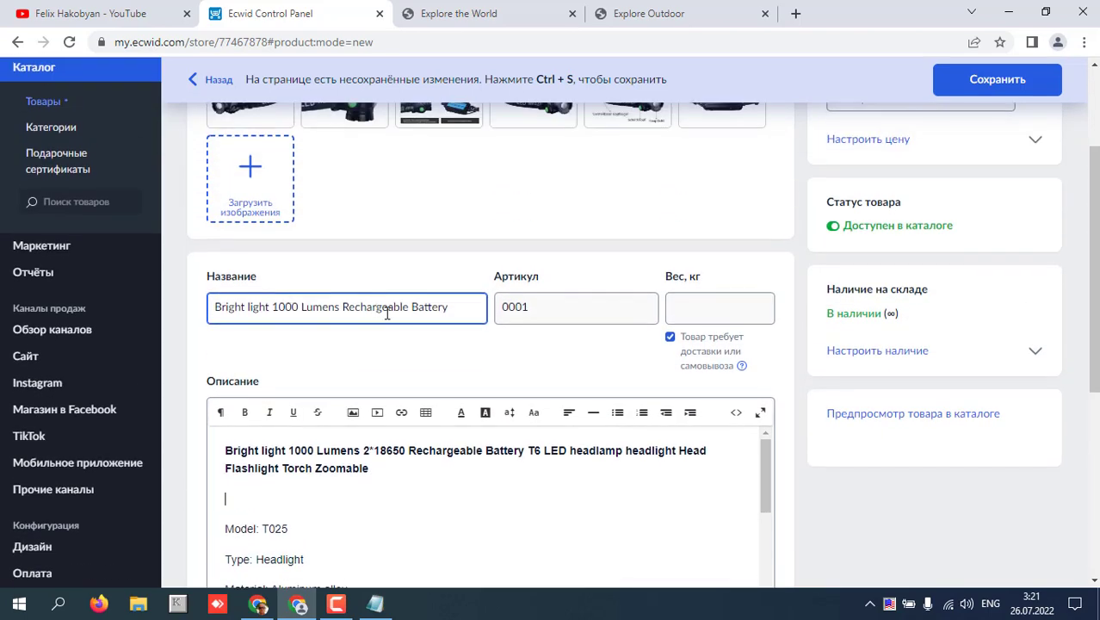
Step: Check the headlamp's price on the AliExpress listing, and set the Ecwid product's price to $29.99
scroll(386, 314, up, 2)
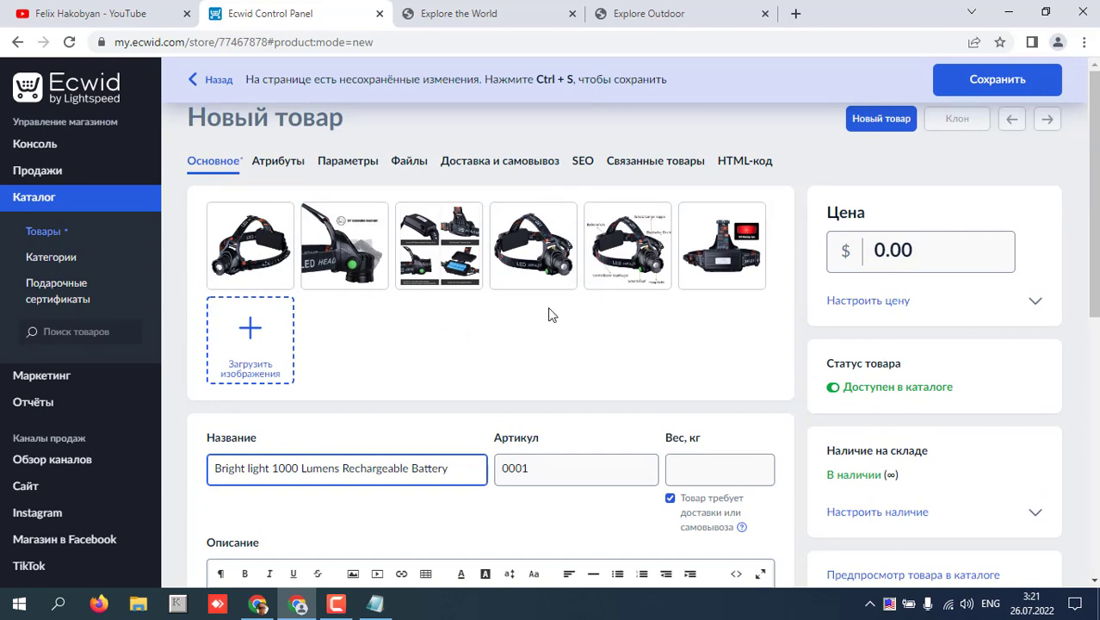
drag(922, 252, 863, 258)
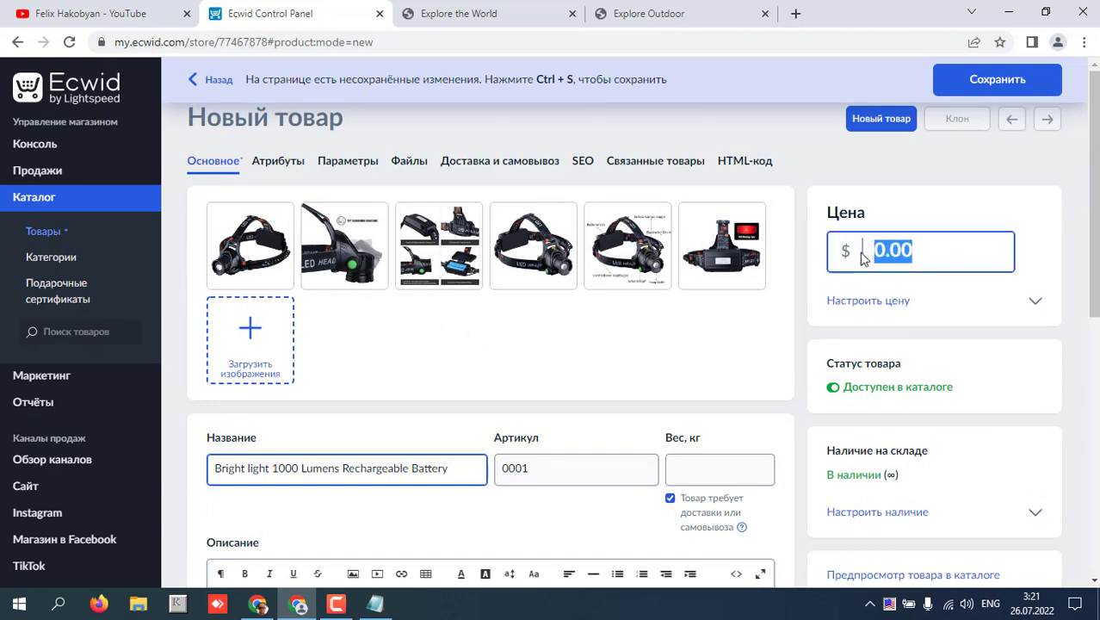
click(259, 606)
scroll(567, 364, down, 2)
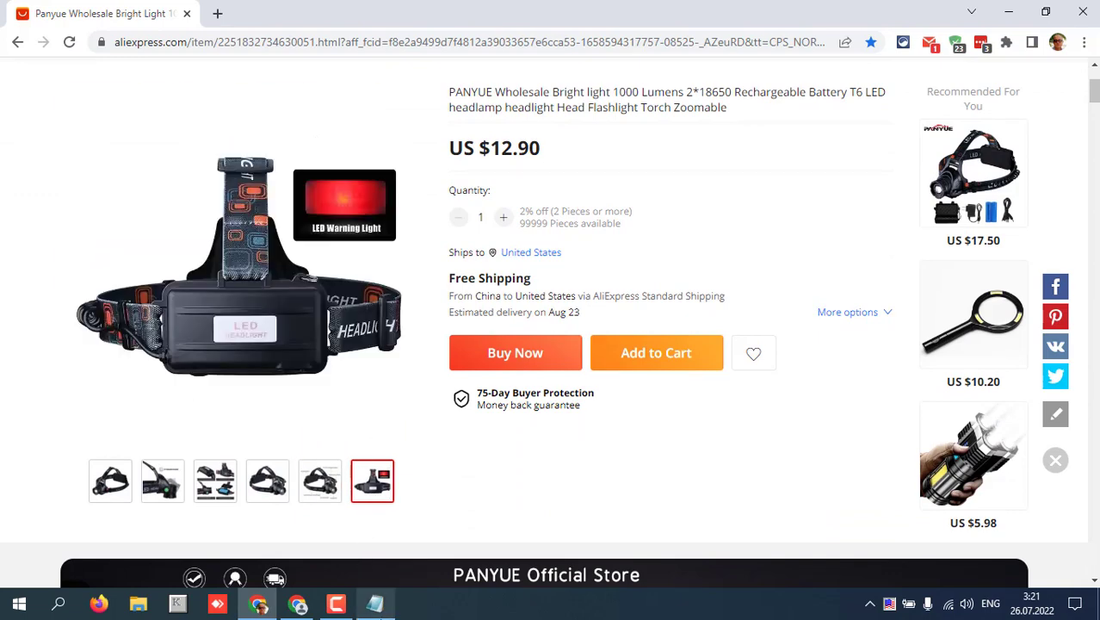
click(298, 604)
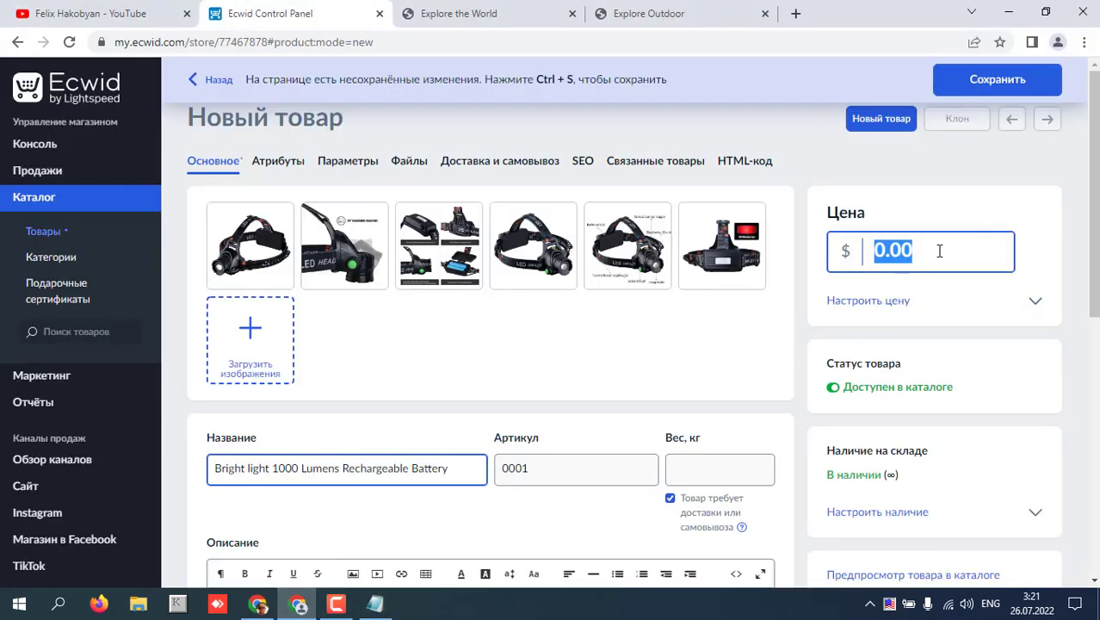
text(29.99)
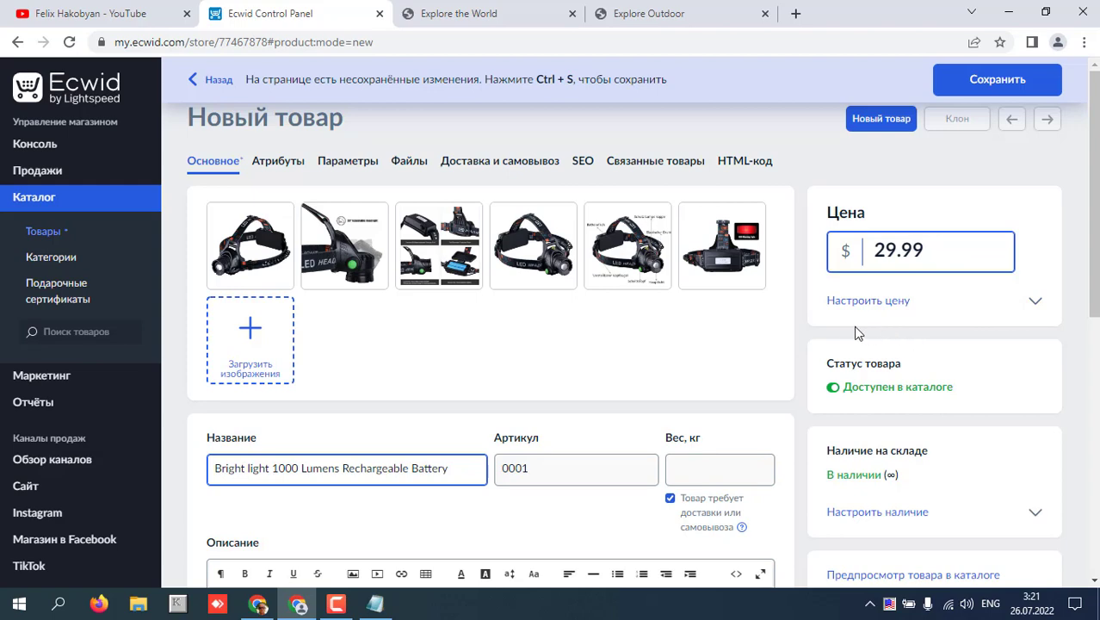
Step: Review the rest of the product's main form and look through its attributes, parameters and files sections
scroll(858, 333, down, 2)
scroll(807, 310, down, 2)
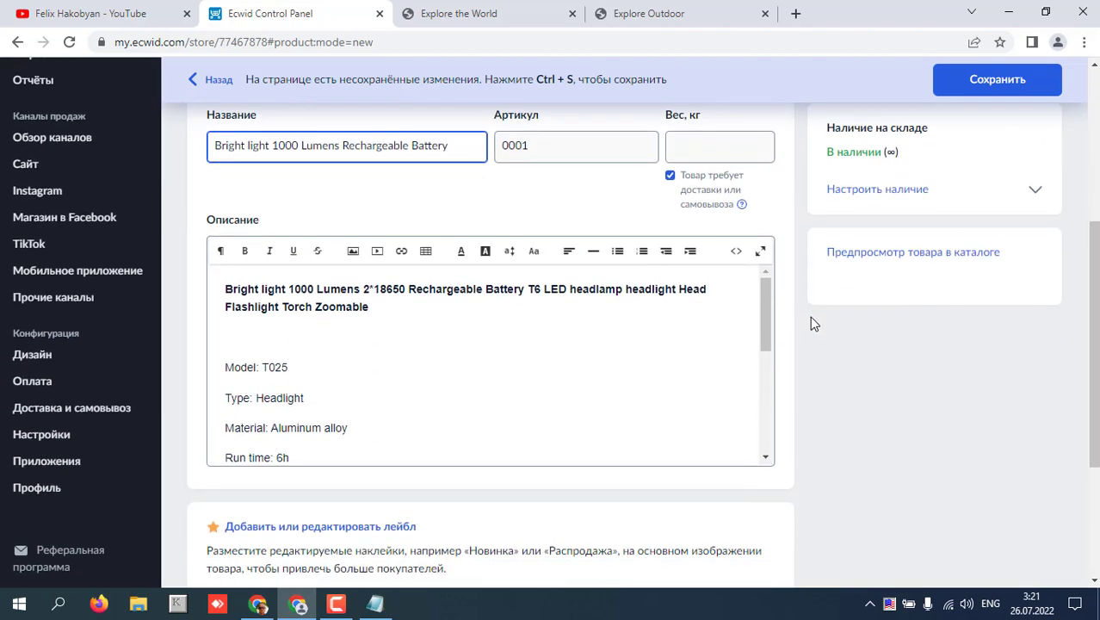
scroll(810, 323, down, 3)
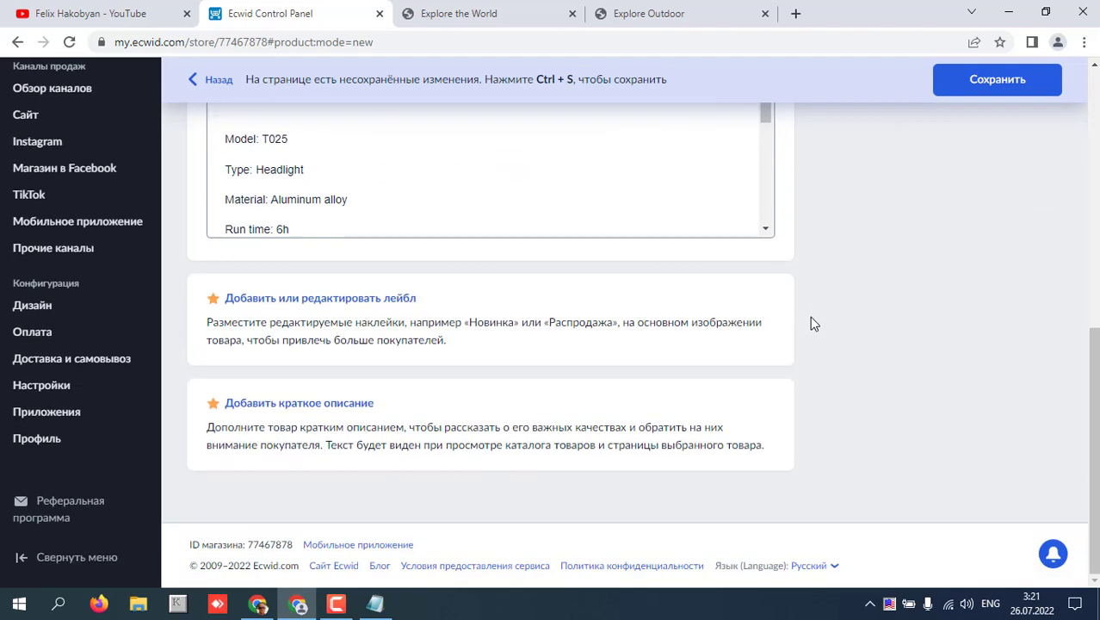
drag(1093, 417, 1093, 163)
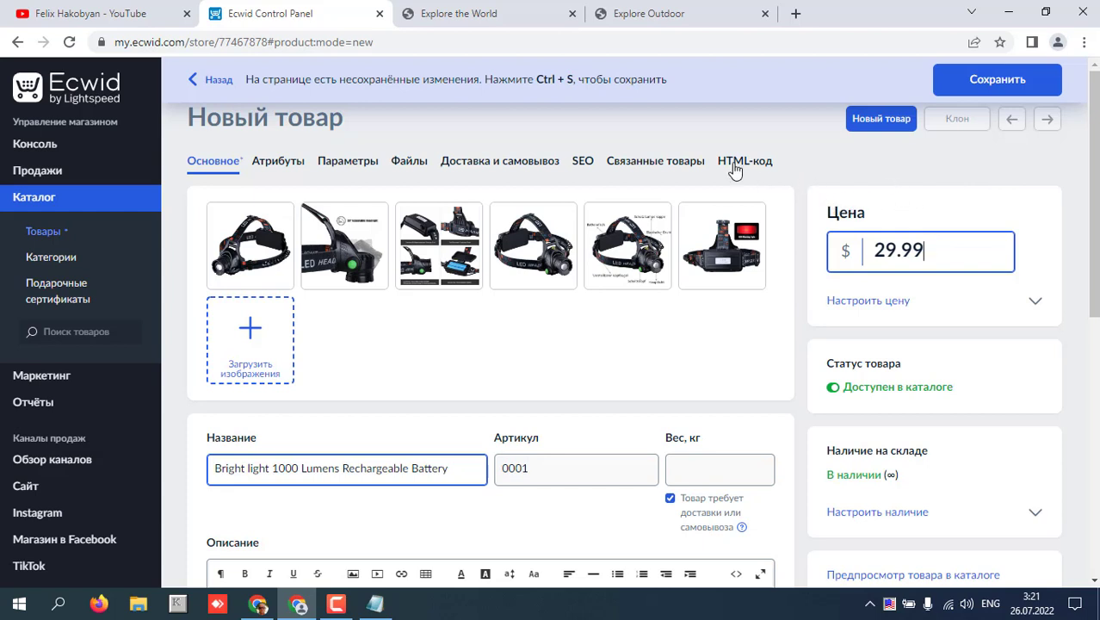
mouse_move(507, 280)
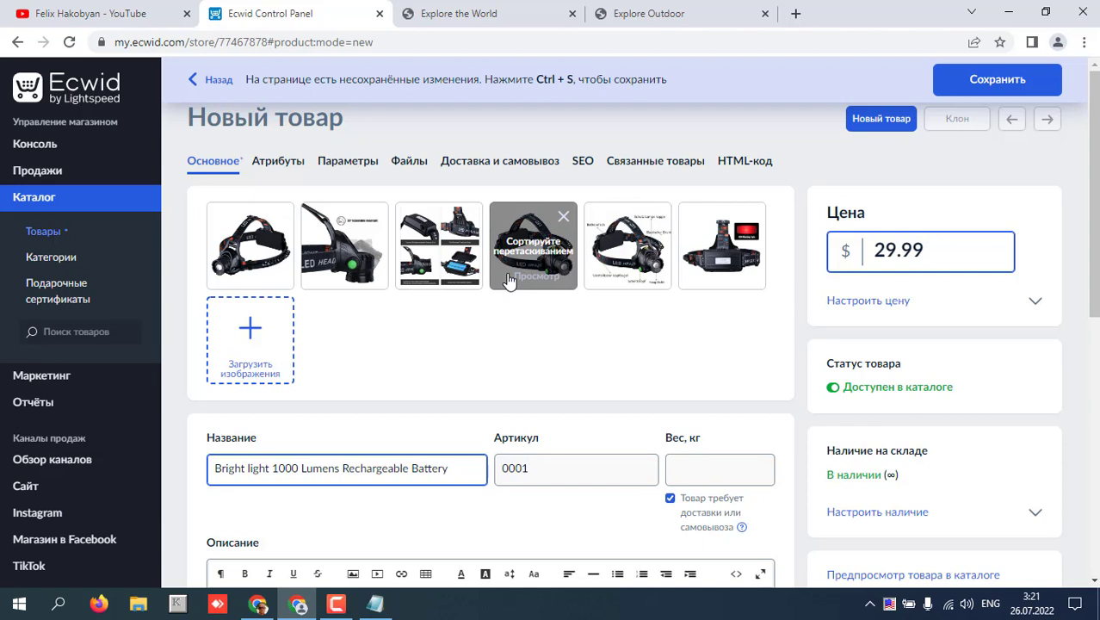
click(278, 166)
click(343, 166)
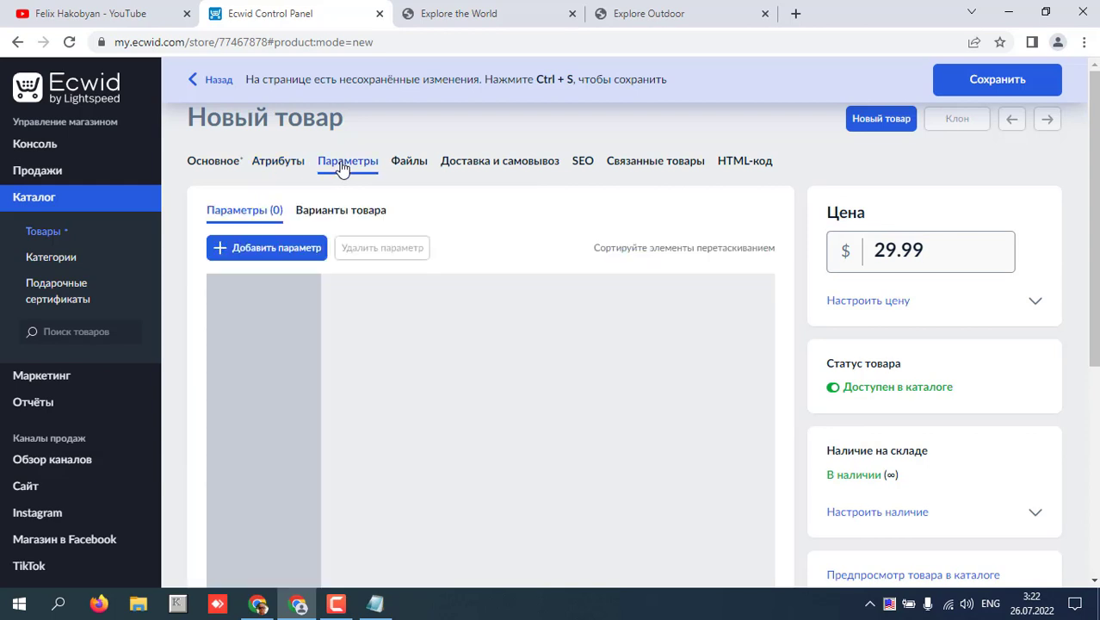
click(410, 166)
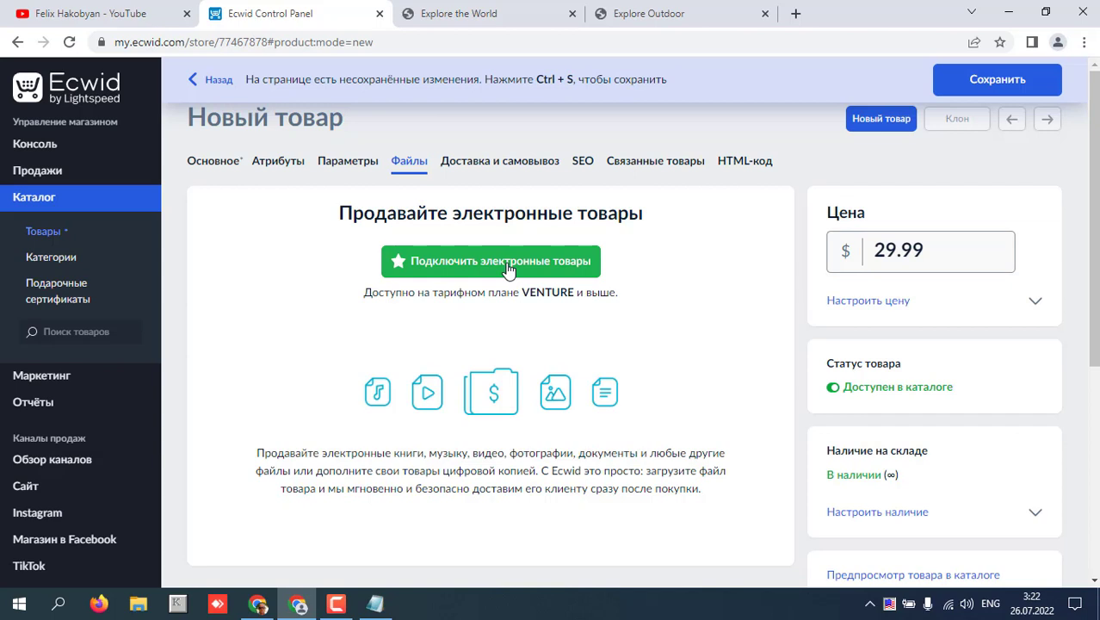
Step: In the product's shipping and pickup settings, switch the delivery requirement off and back on, and examine the shipping cost options
click(489, 168)
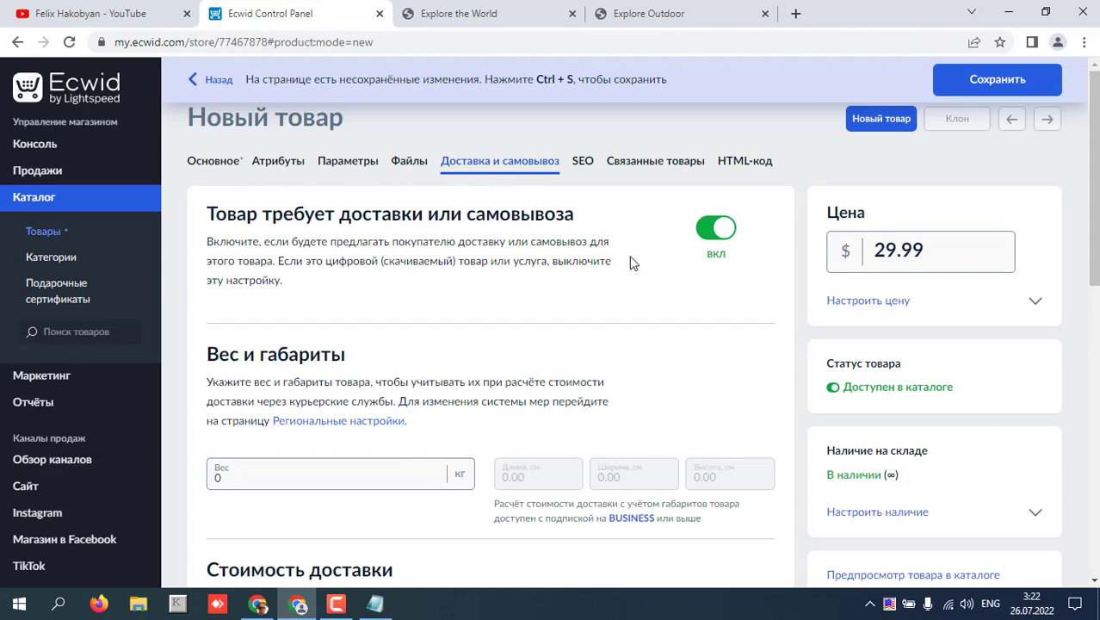
click(717, 231)
click(726, 234)
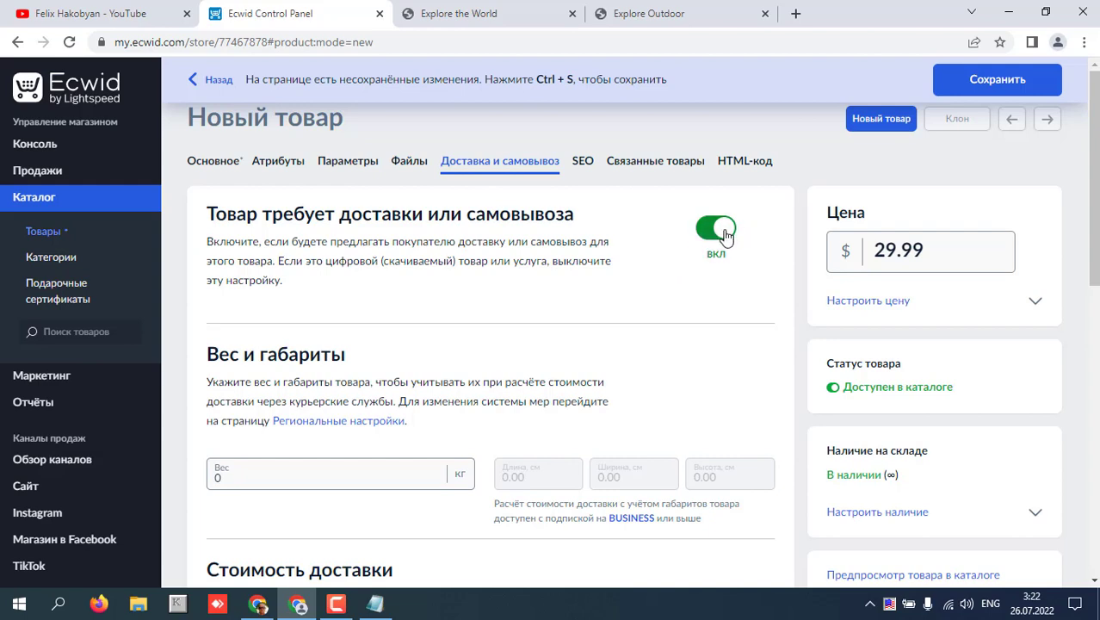
scroll(560, 239, down, 4)
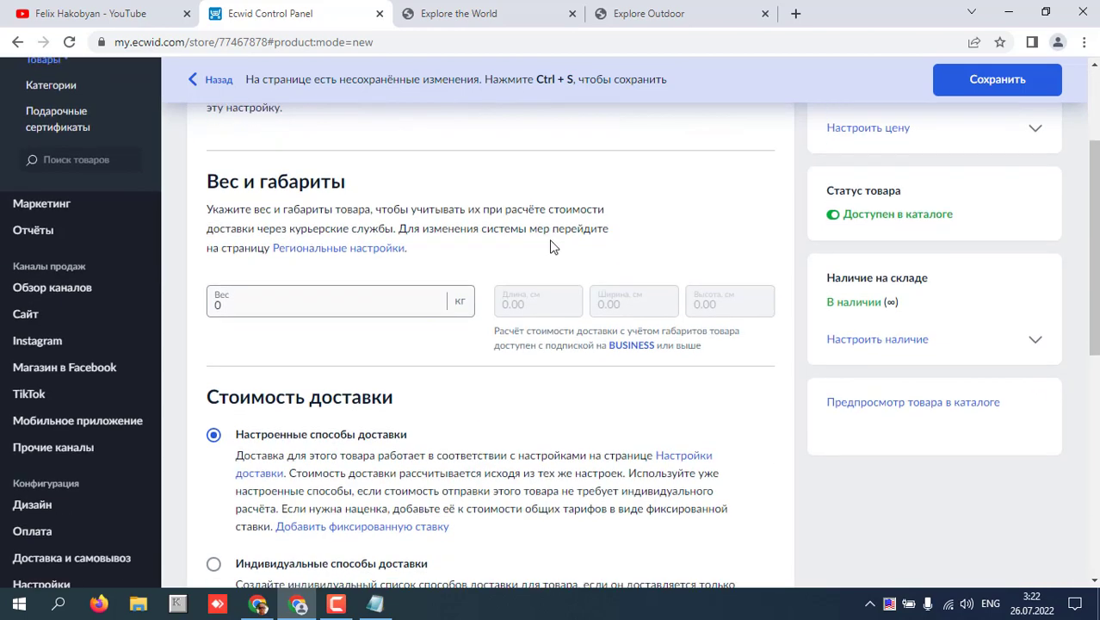
scroll(522, 248, down, 2)
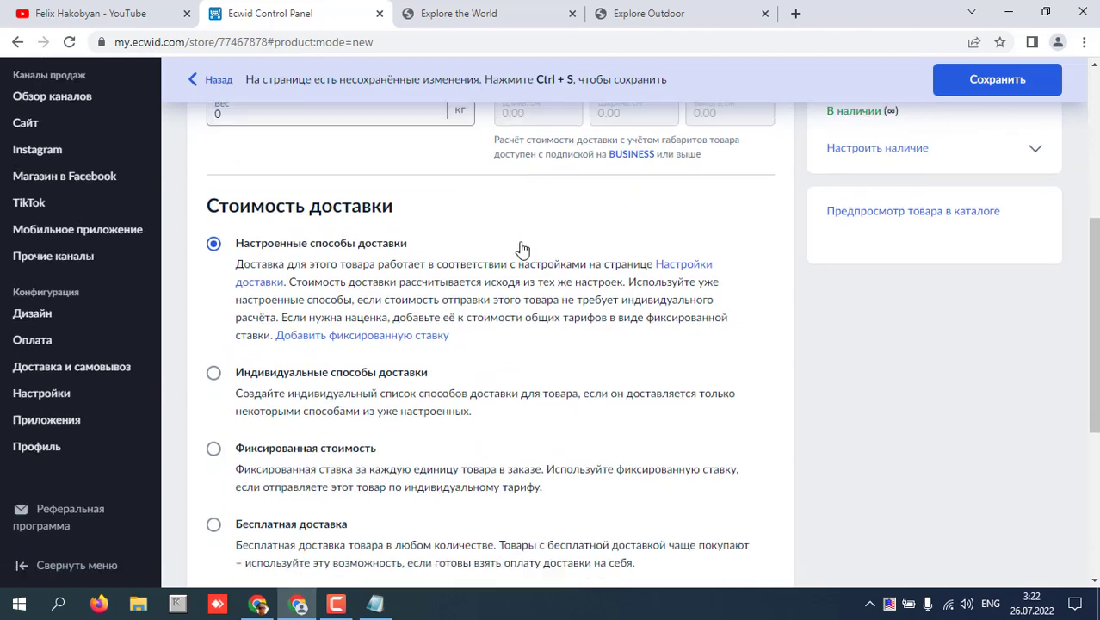
scroll(521, 246, up, 2)
scroll(521, 252, down, 2)
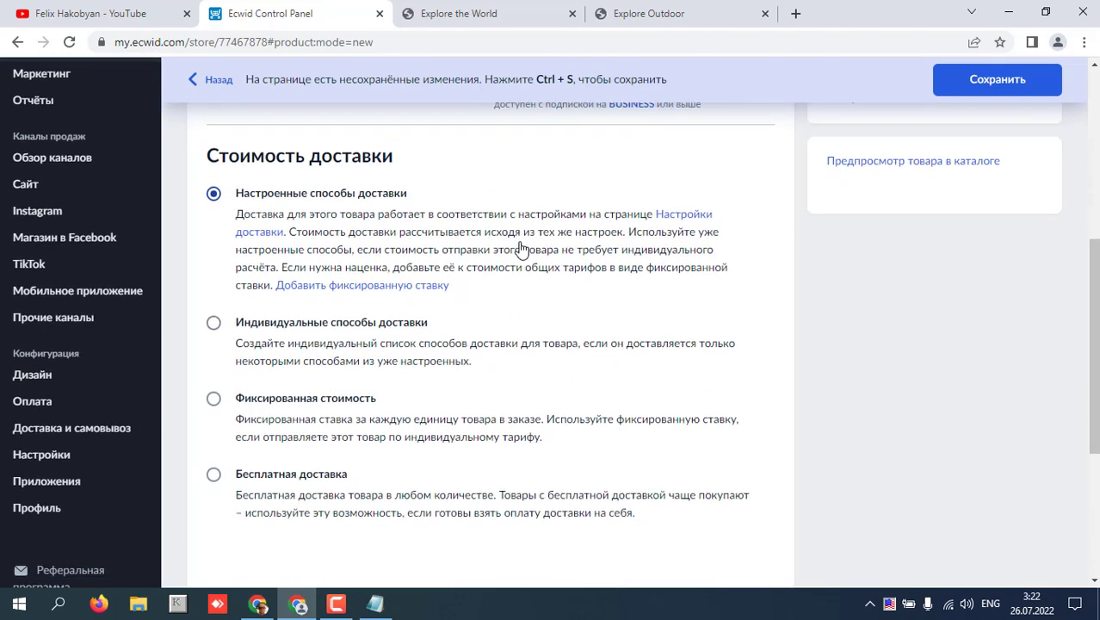
Step: Choose free delivery (Бесплатная доставка) as the product's shipping cost option and save the new product
scroll(355, 203, down, 1)
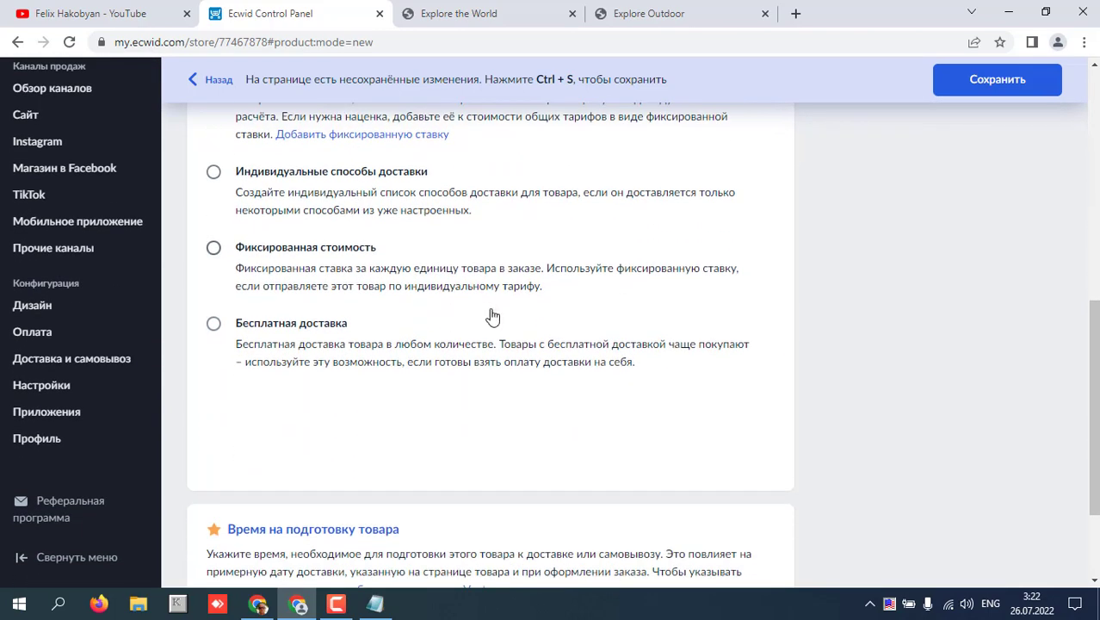
click(214, 325)
scroll(491, 327, down, 2)
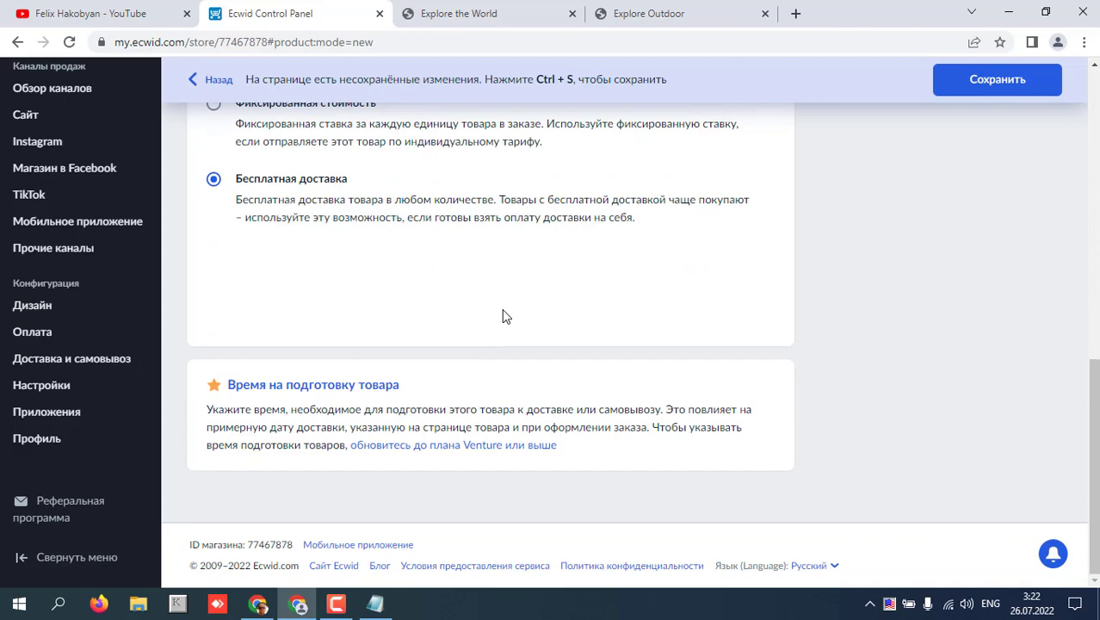
scroll(503, 313, up, 2)
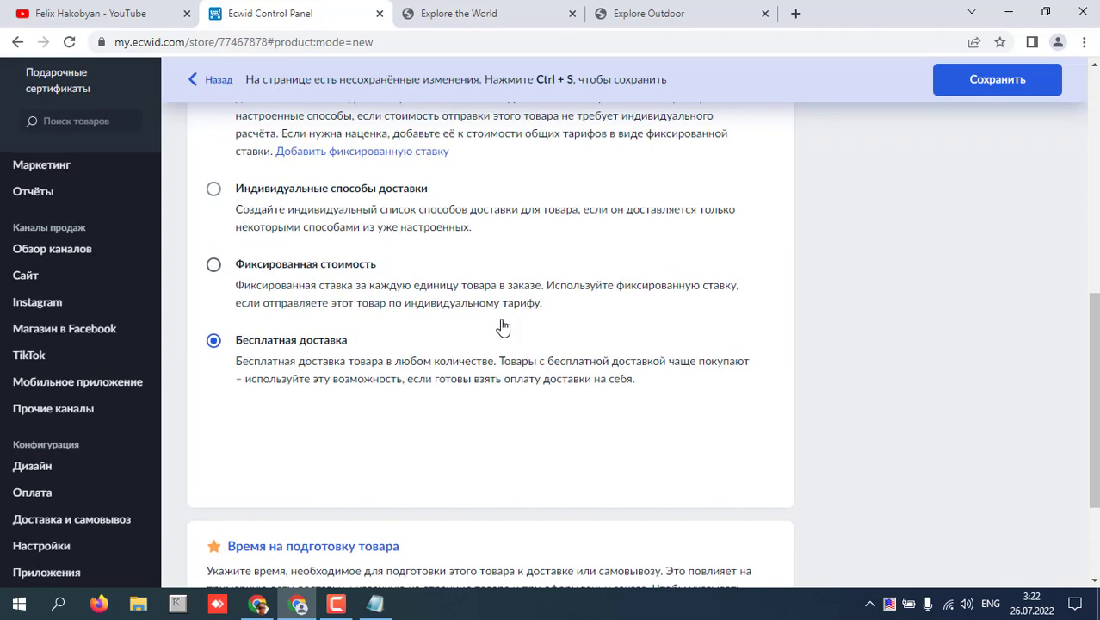
scroll(533, 345, down, 2)
scroll(486, 322, up, 2)
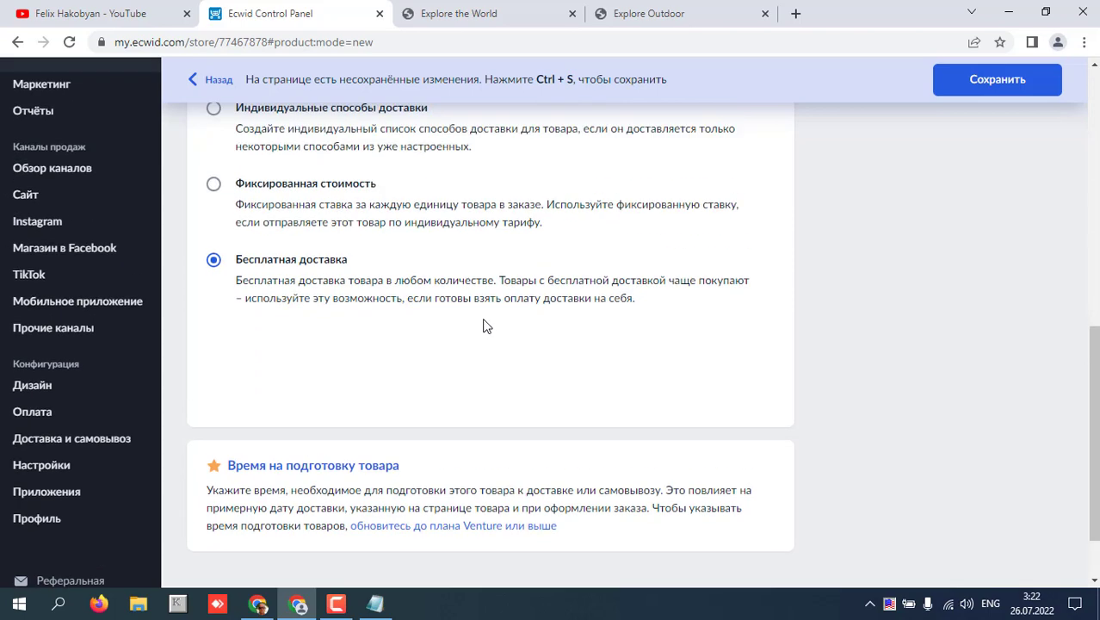
scroll(534, 267, up, 6)
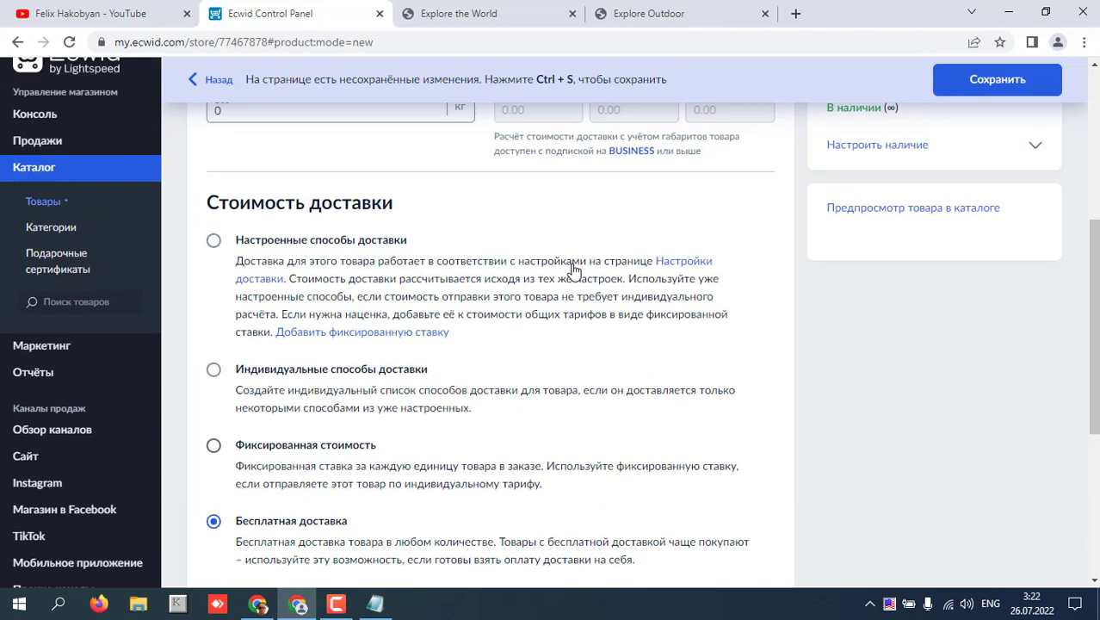
scroll(654, 282, up, 1)
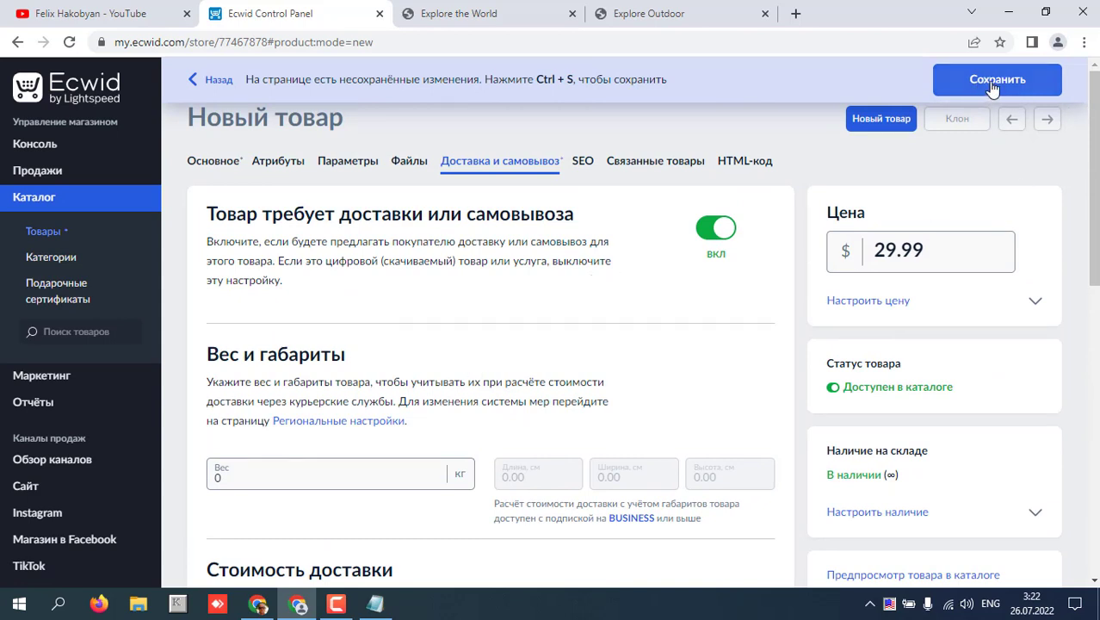
key(ctrl+s)
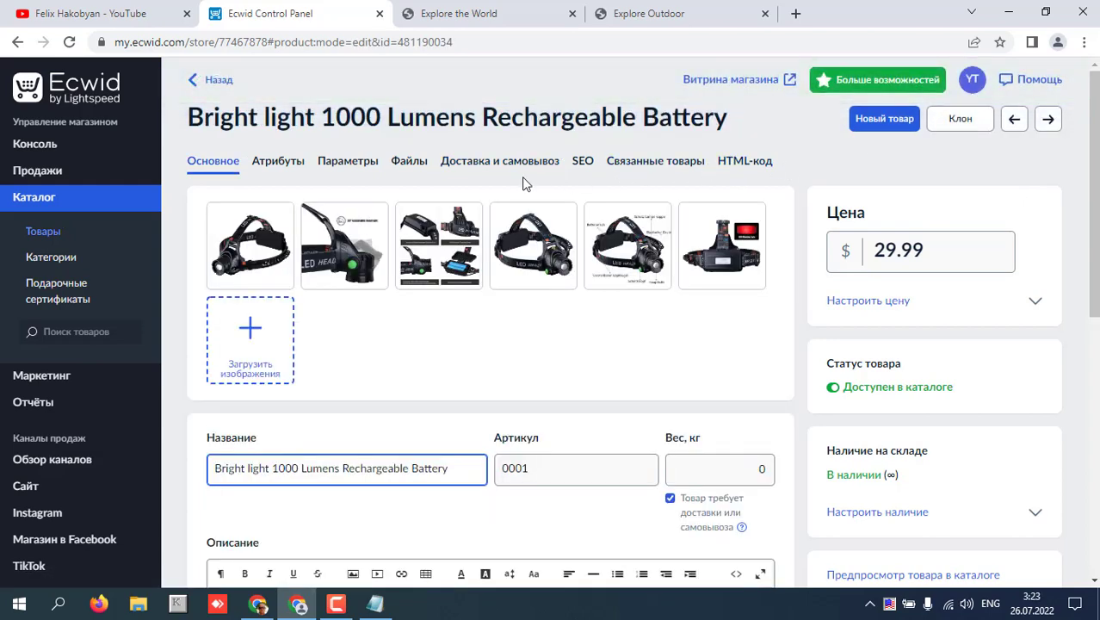
Step: Reload the already open storefront page and look through its product listing for the new headlamp
click(472, 13)
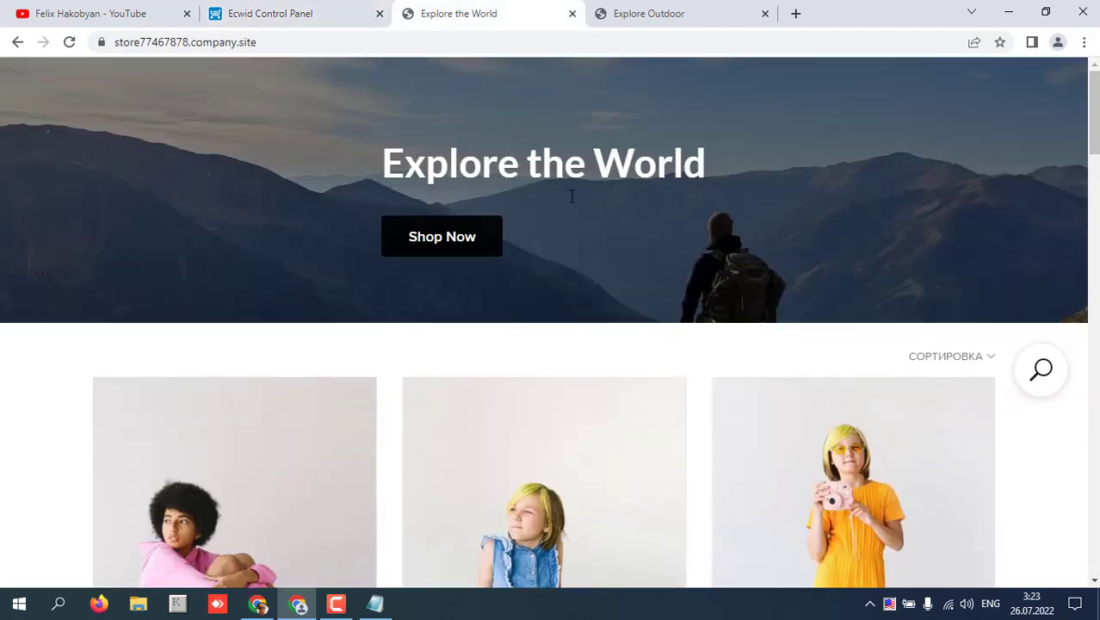
click(70, 44)
scroll(381, 187, down, 7)
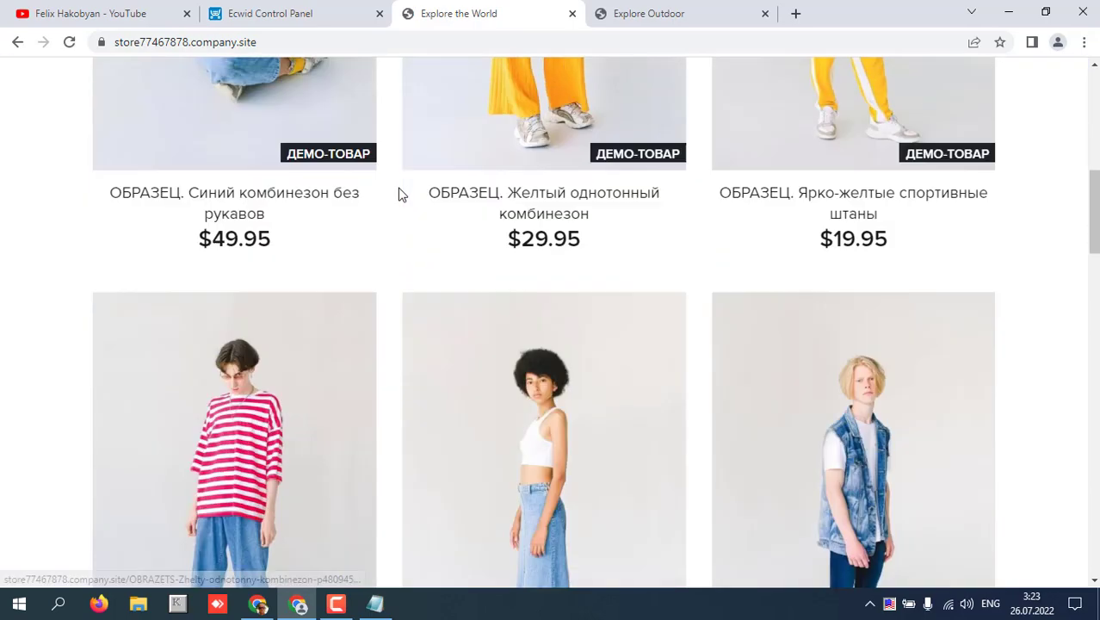
scroll(398, 195, down, 10)
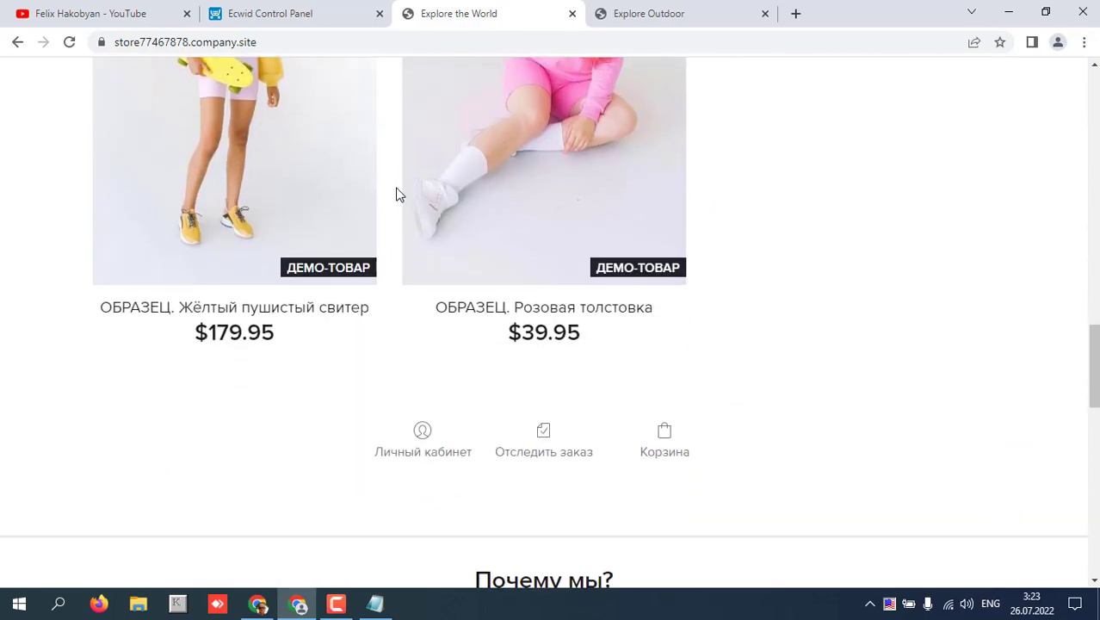
scroll(397, 195, down, 3)
scroll(396, 194, up, 6)
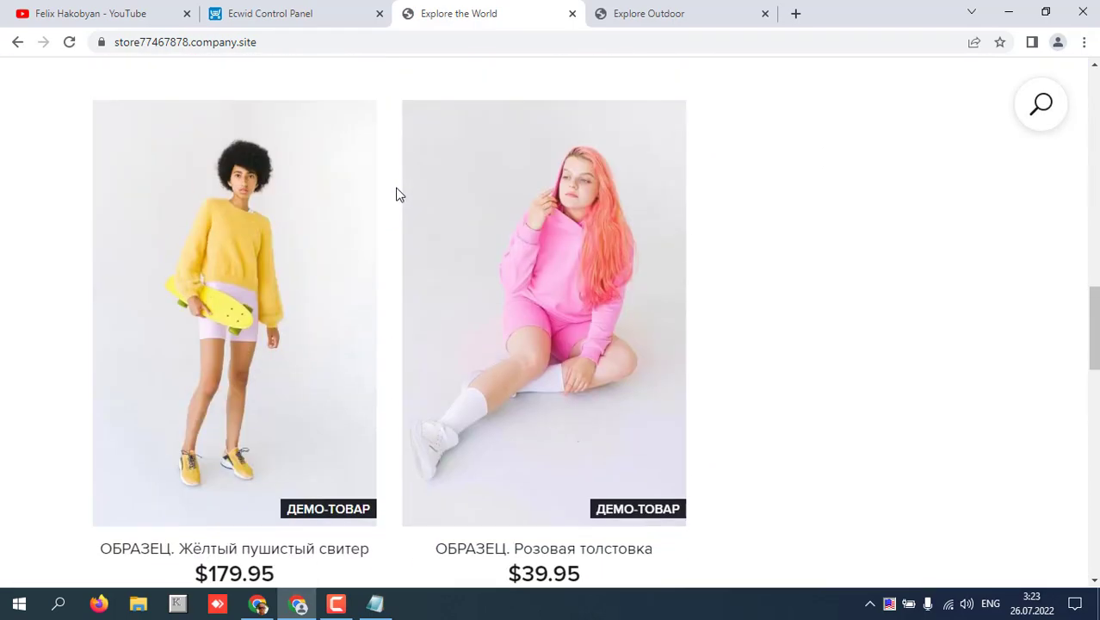
scroll(396, 195, up, 4)
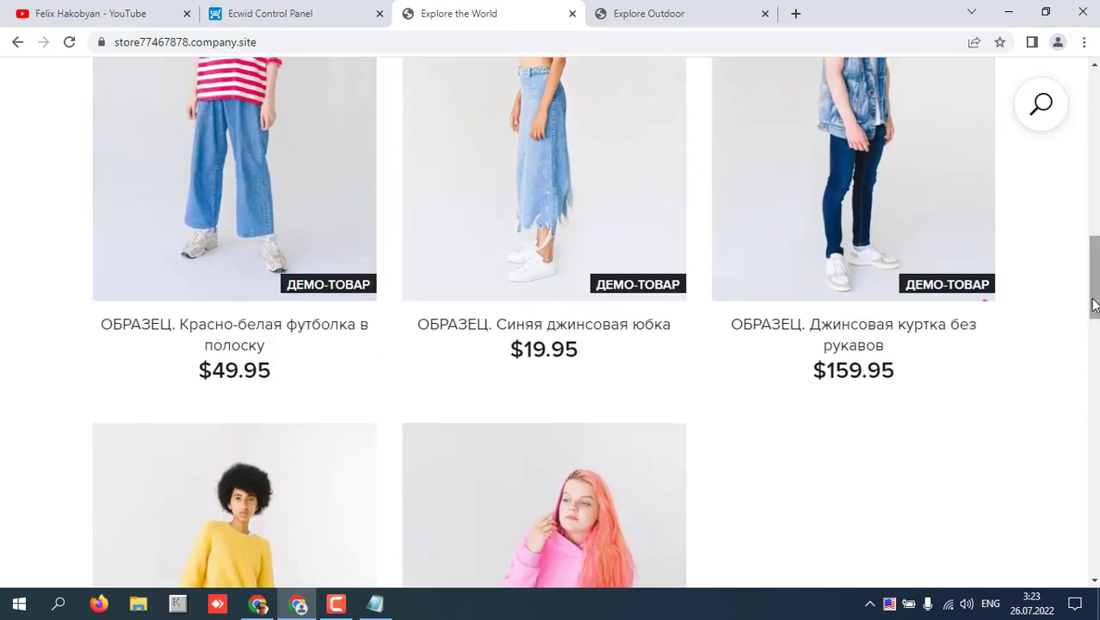
drag(1093, 305, 1096, 121)
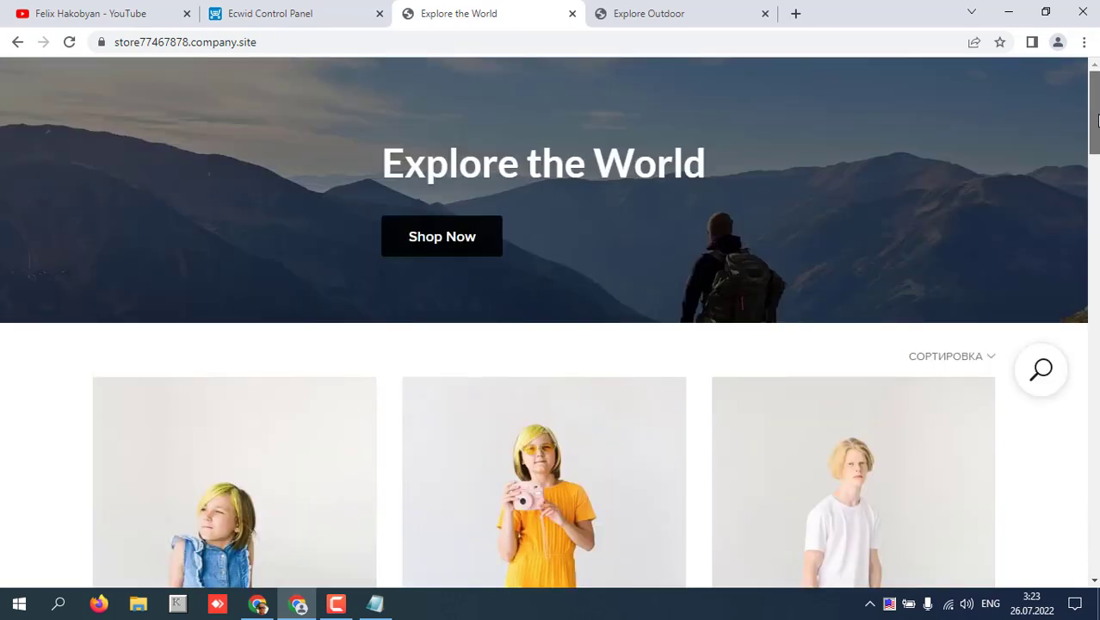
Step: Return to the Ecwid control panel and open the storefront in a new tab from the store link on the dashboard
click(297, 13)
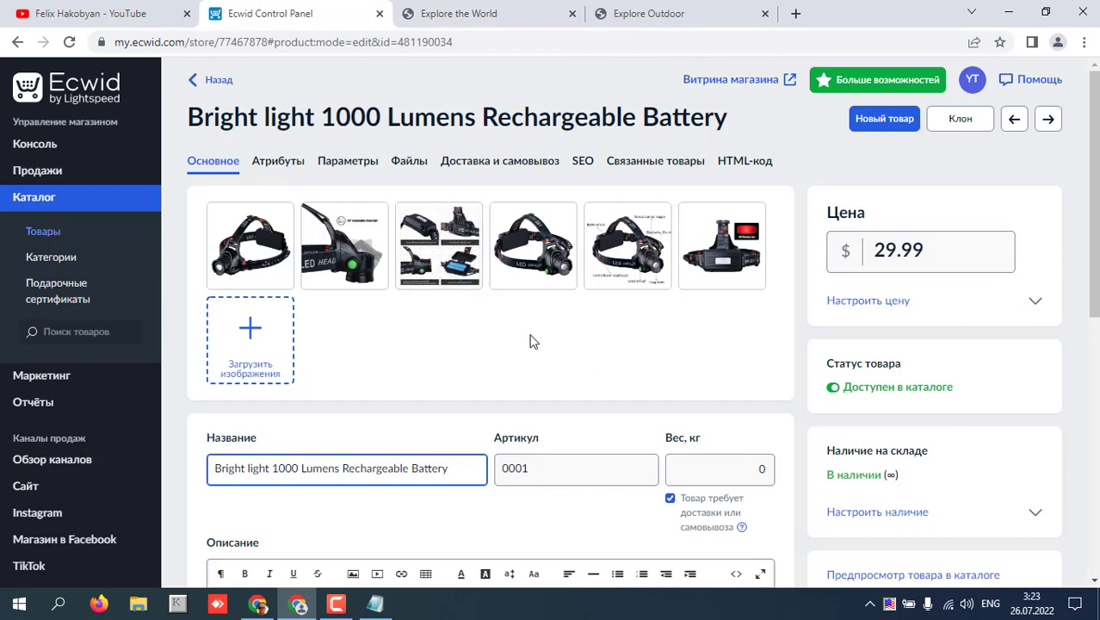
scroll(531, 341, down, 8)
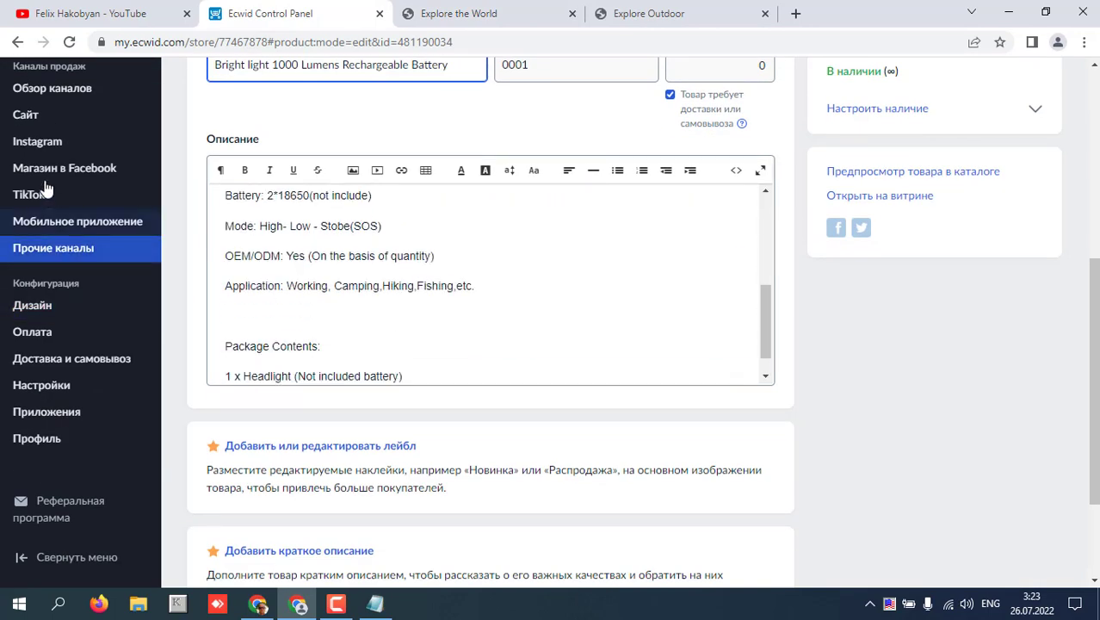
mouse_move(36, 174)
scroll(36, 164, up, 5)
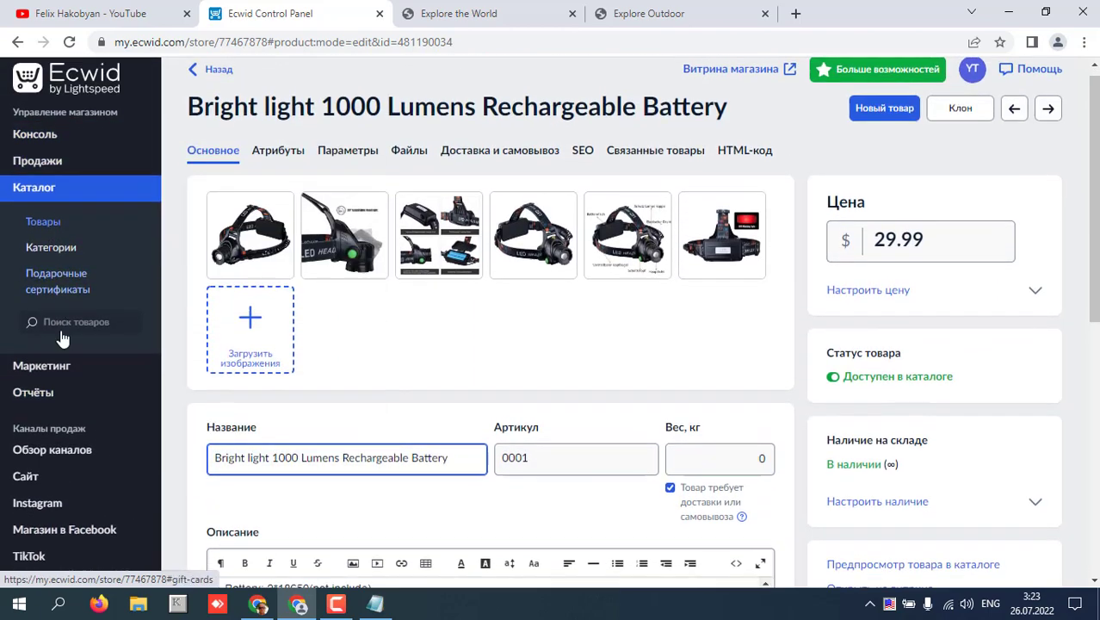
scroll(73, 319, down, 3)
mouse_move(72, 327)
scroll(73, 322, up, 3)
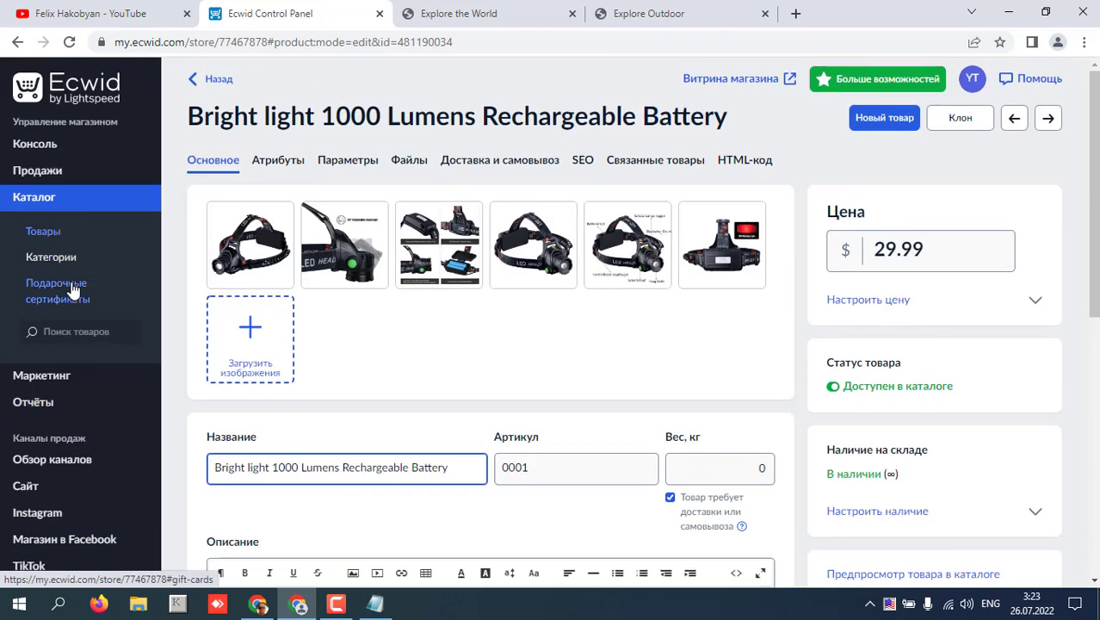
click(40, 148)
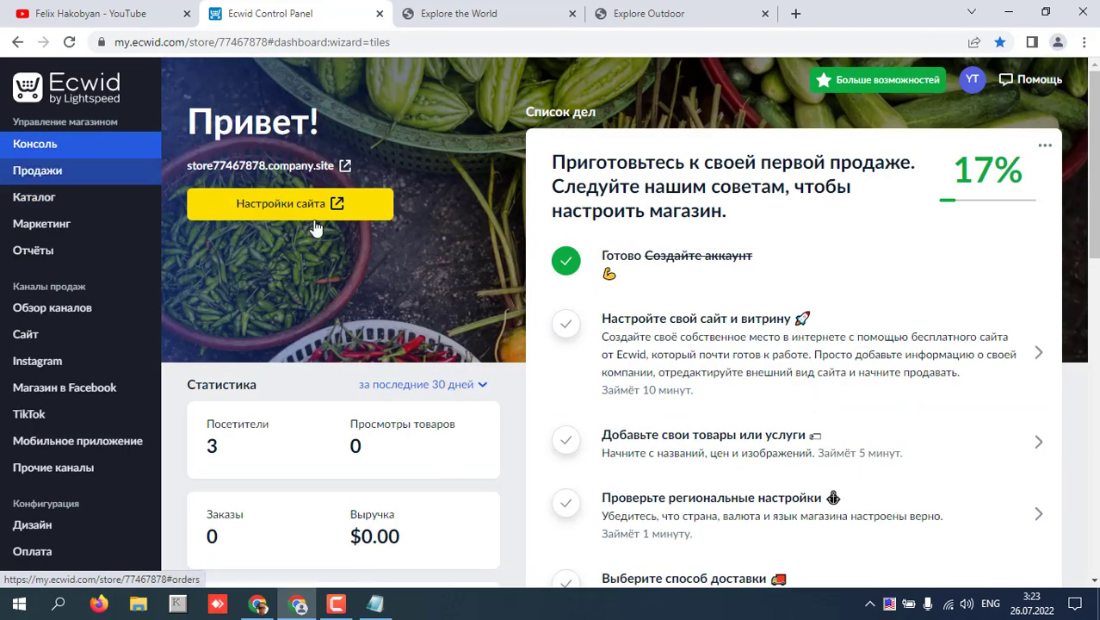
click(345, 167)
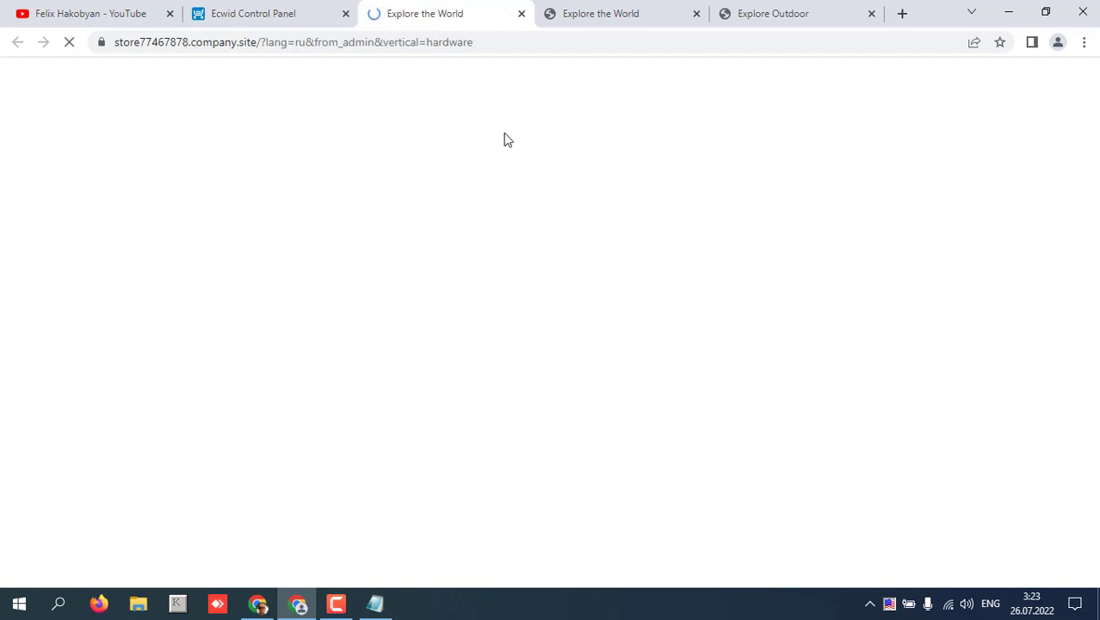
Step: Find the new headlamp in the storefront's product listing and check its image, name and price
scroll(462, 140, down, 6)
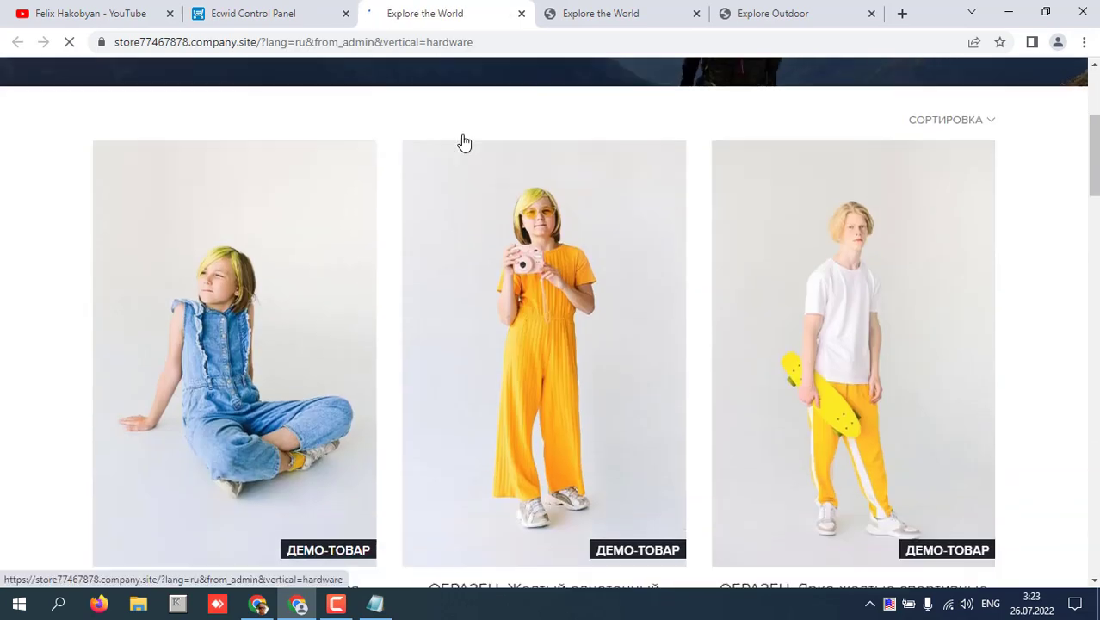
scroll(425, 152, down, 10)
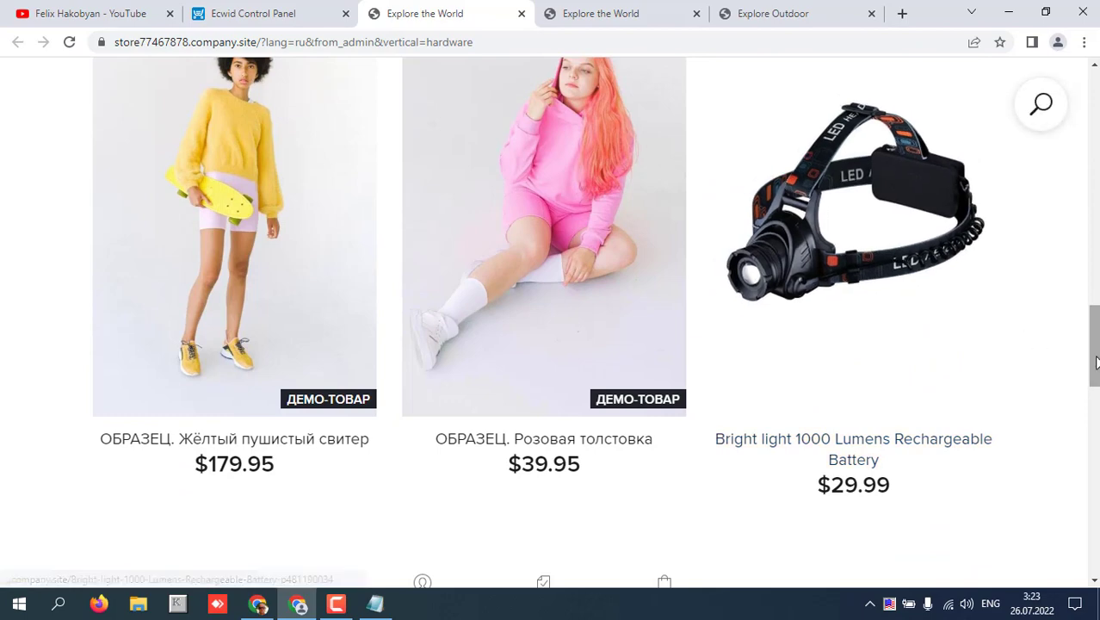
mouse_move(1095, 363)
mouse_down()
mouse_move(1094, 385)
mouse_move(1095, 323)
mouse_move(1094, 384)
mouse_up()
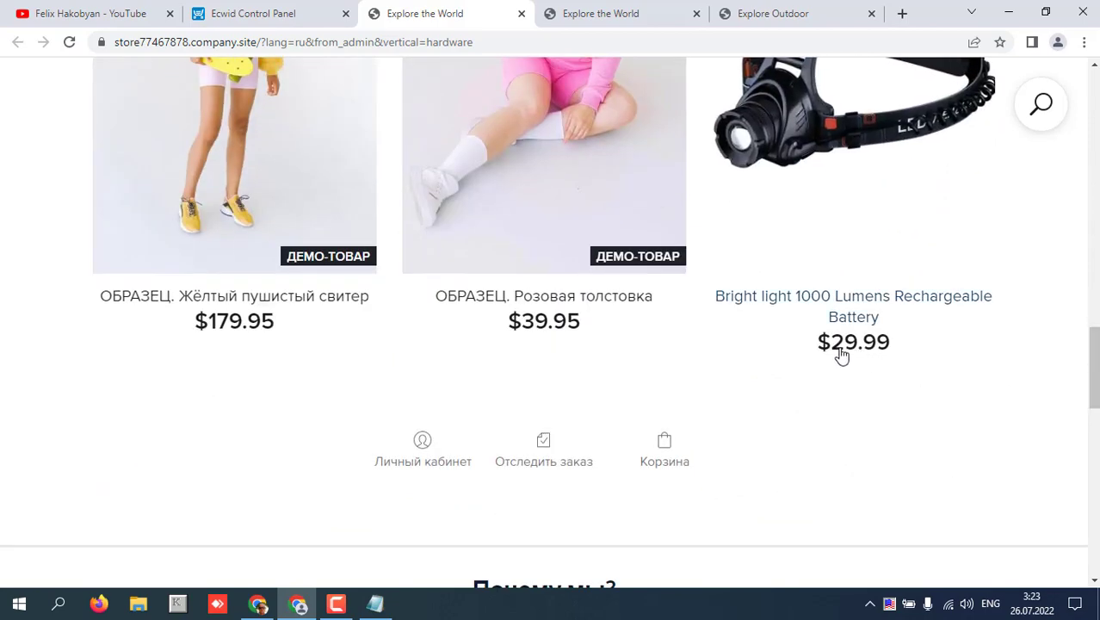
scroll(852, 245, up, 3)
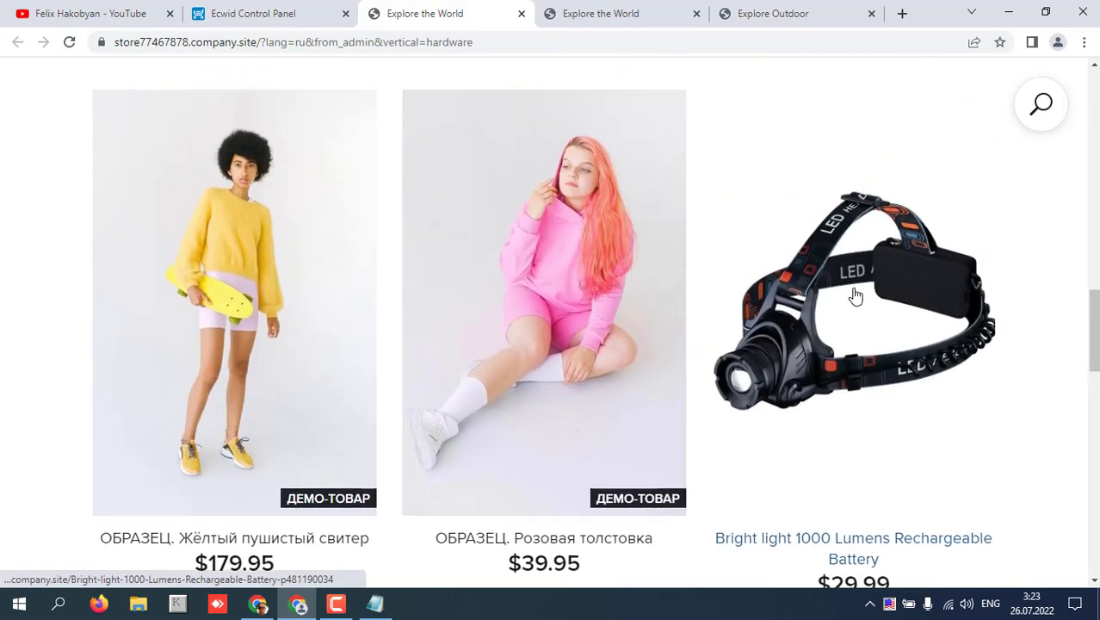
Step: Open the headlamp's storefront page, review its price, description and image gallery, and return to the catalog listing
click(854, 296)
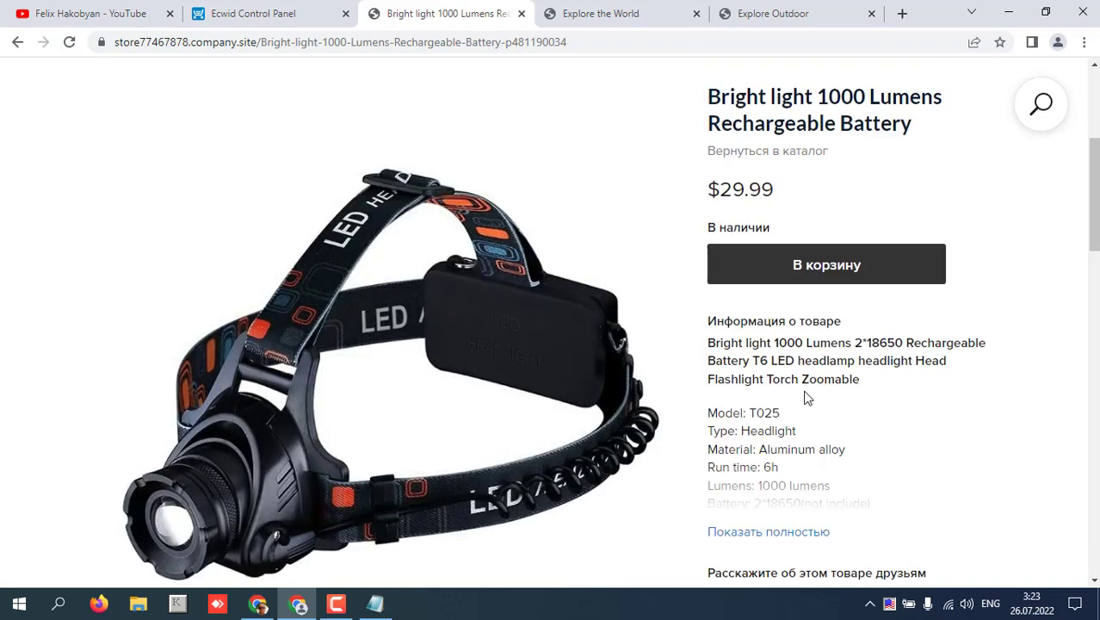
scroll(817, 280, down, 5)
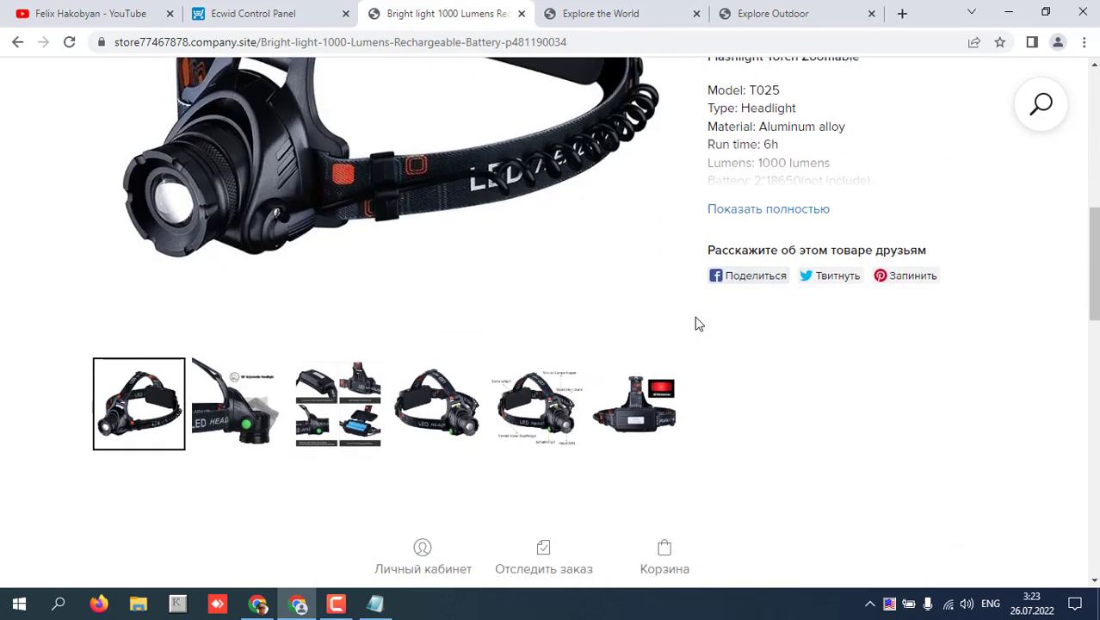
scroll(699, 324, up, 7)
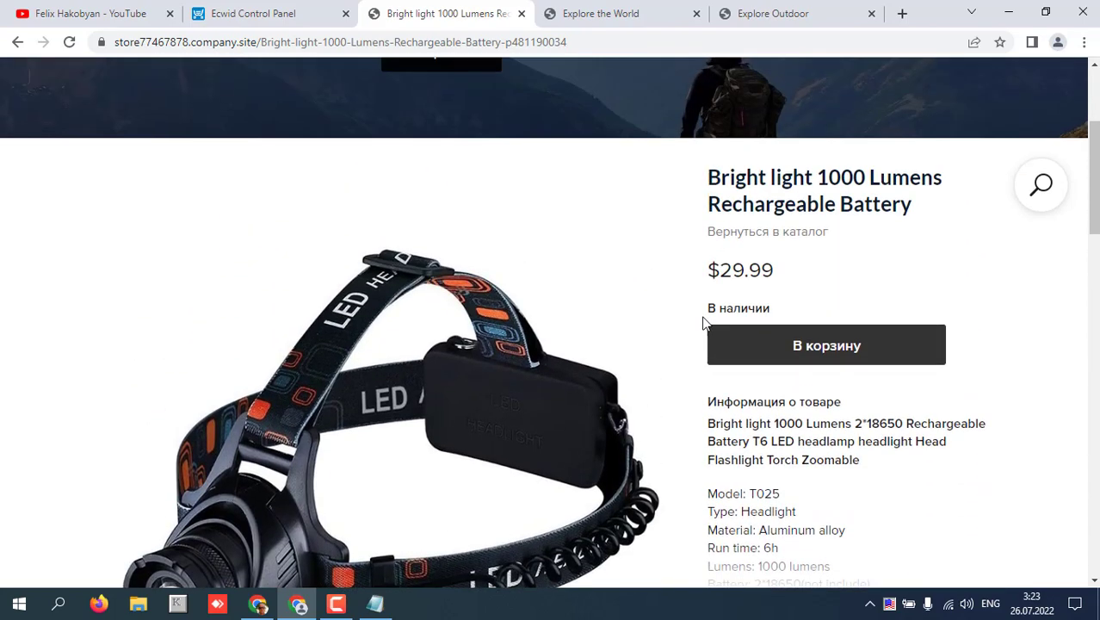
scroll(702, 320, up, 2)
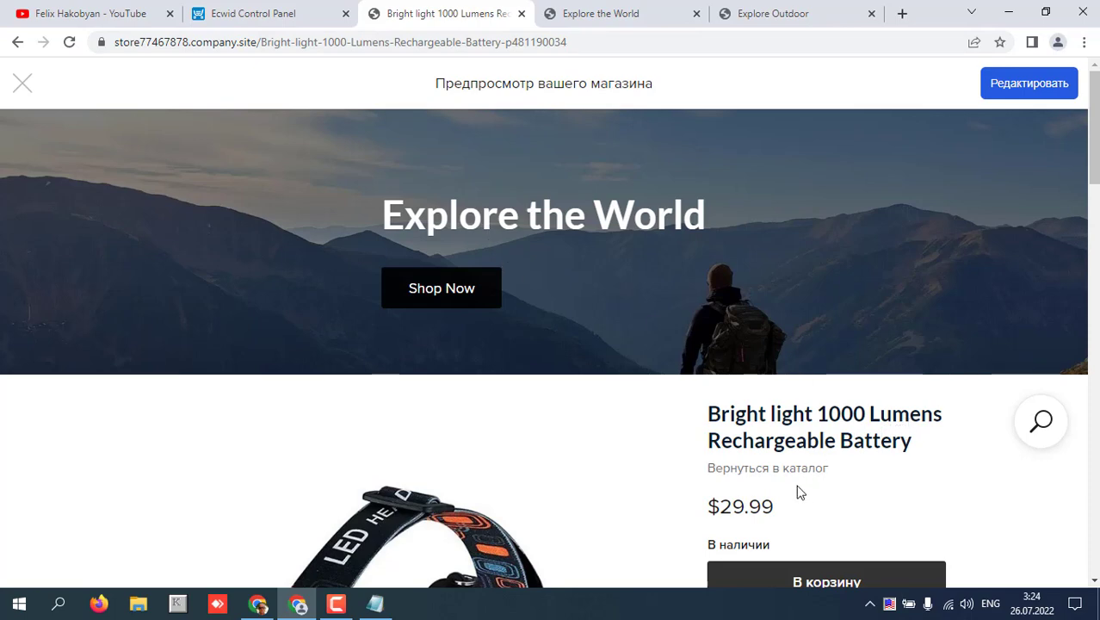
click(768, 470)
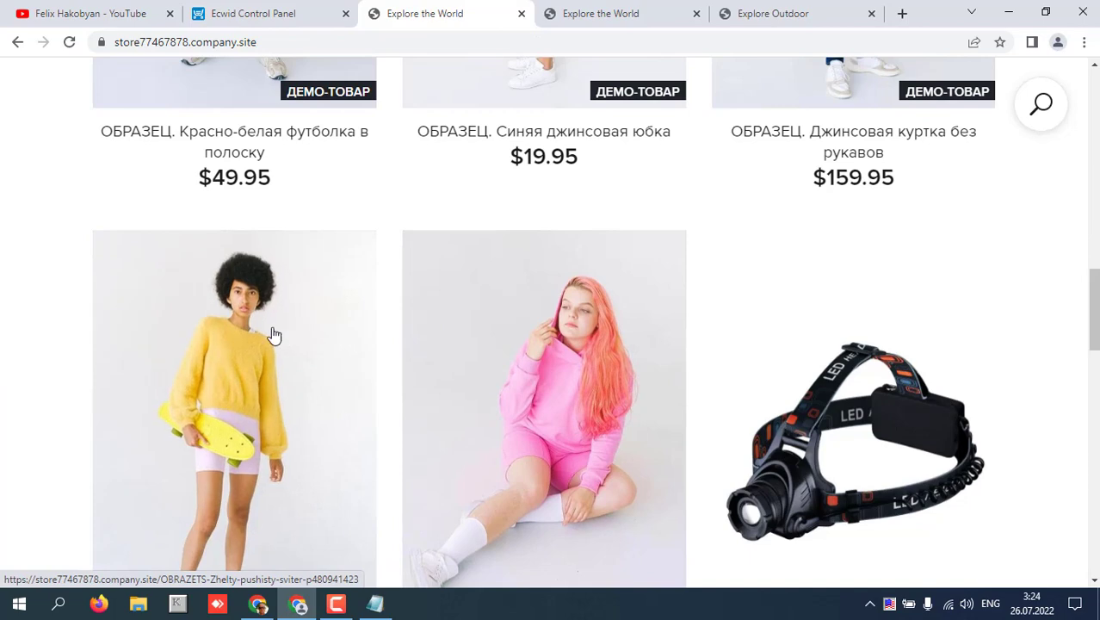
scroll(608, 336, down, 2)
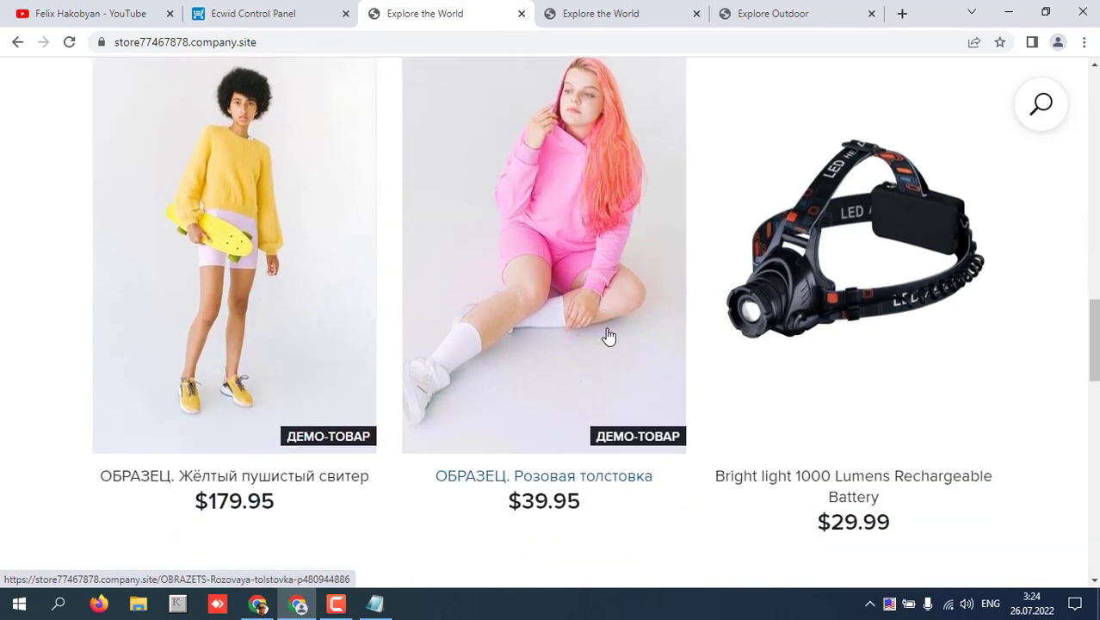